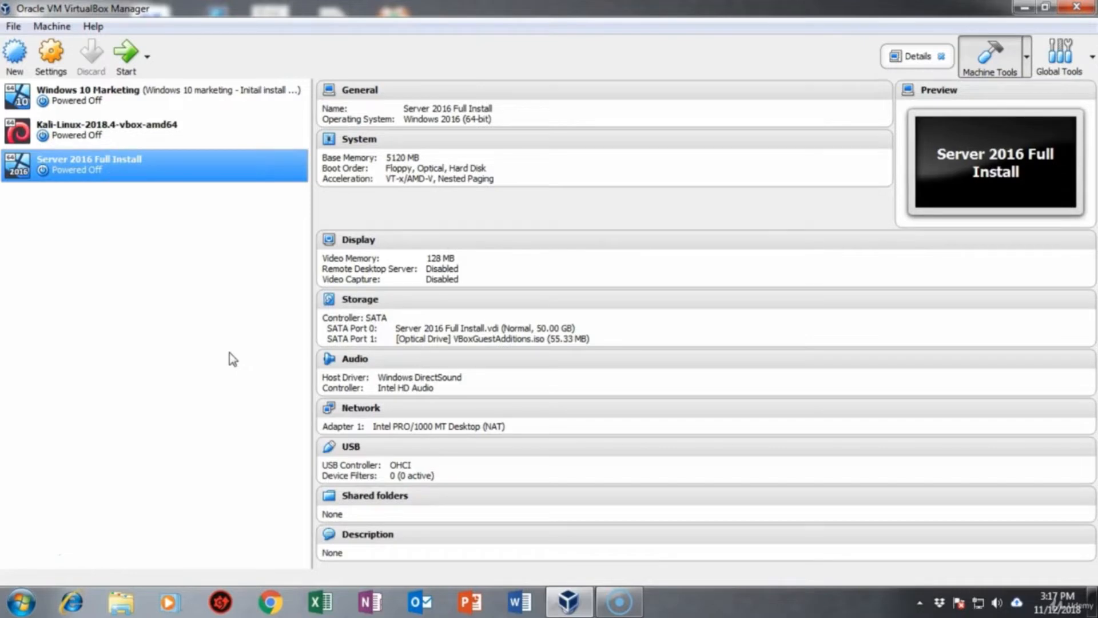
- Begin a new virtual machine named Server 2016 core with type Microsoft Windows and version Windows 2016 (64-bit)
{"action": "left_click", "coordinate": [21, 562]}
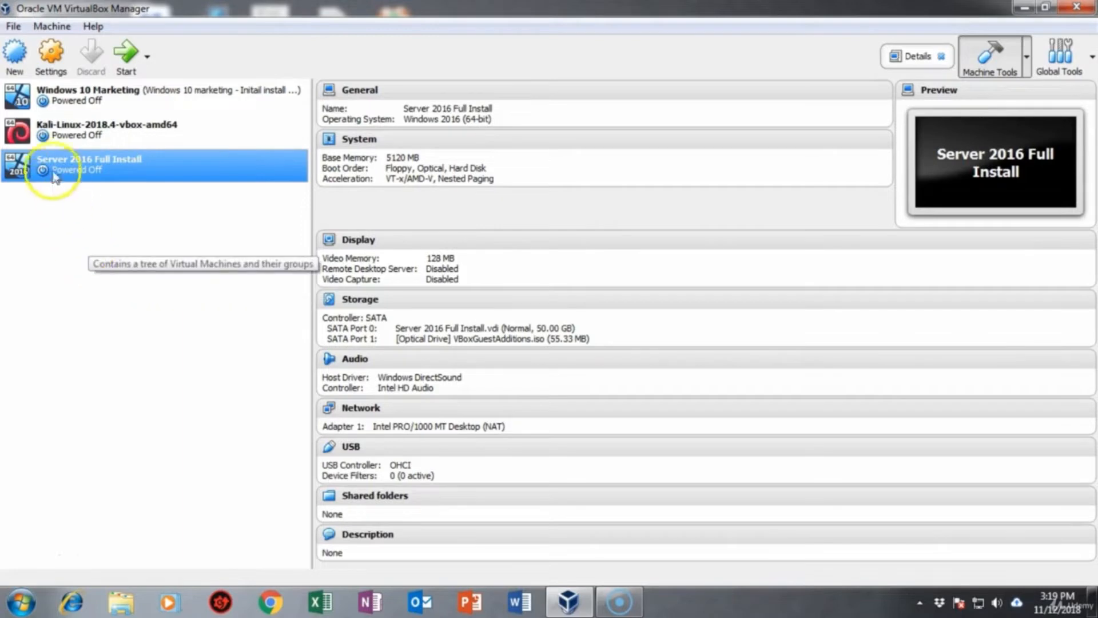
{"action": "left_click", "coordinate": [14, 51]}
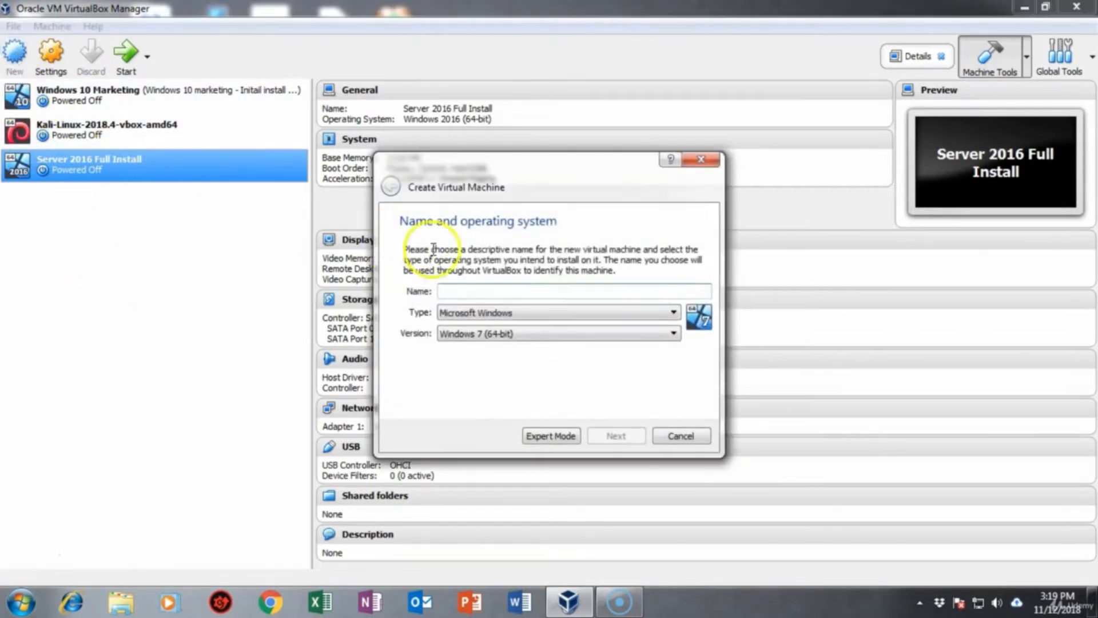
{"action": "left_click", "coordinate": [459, 291]}
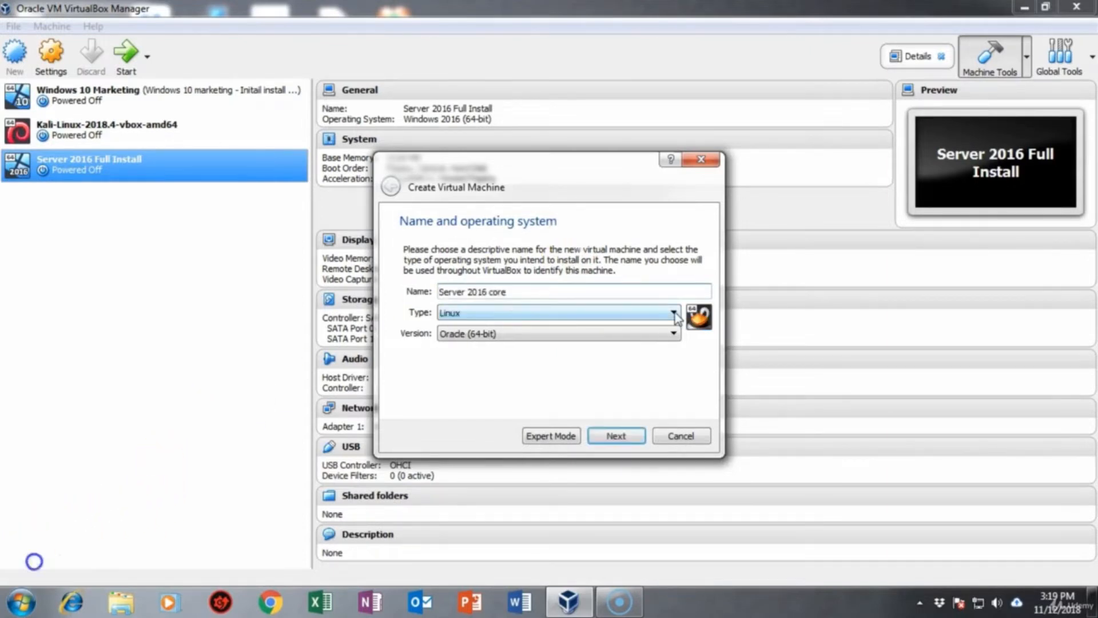
{"action": "left_click", "coordinate": [673, 314]}
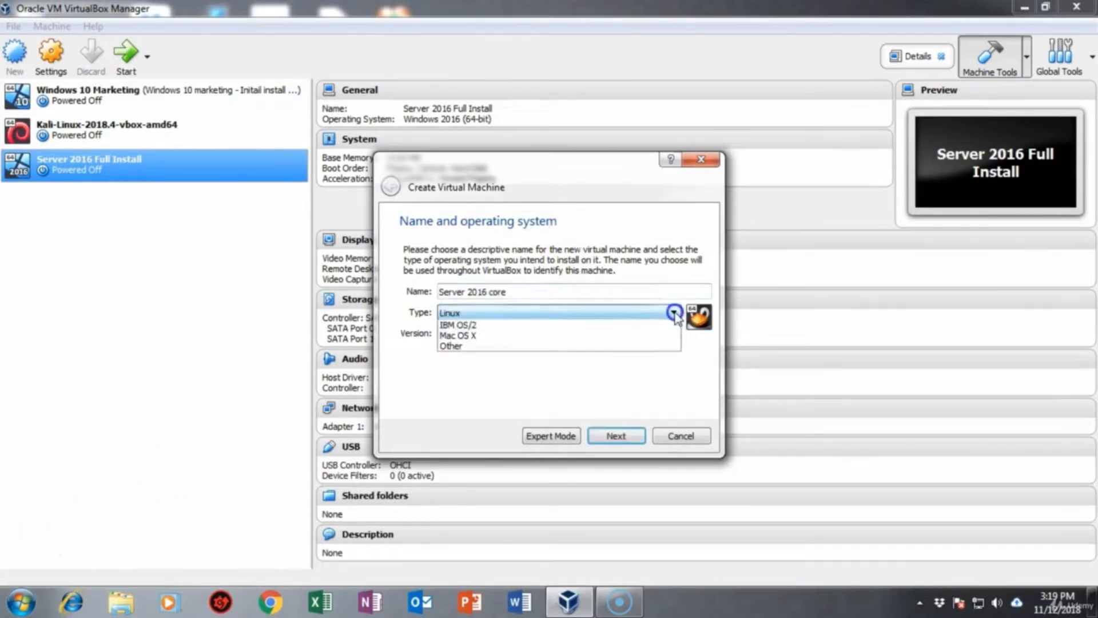
{"action": "left_click", "coordinate": [495, 334]}
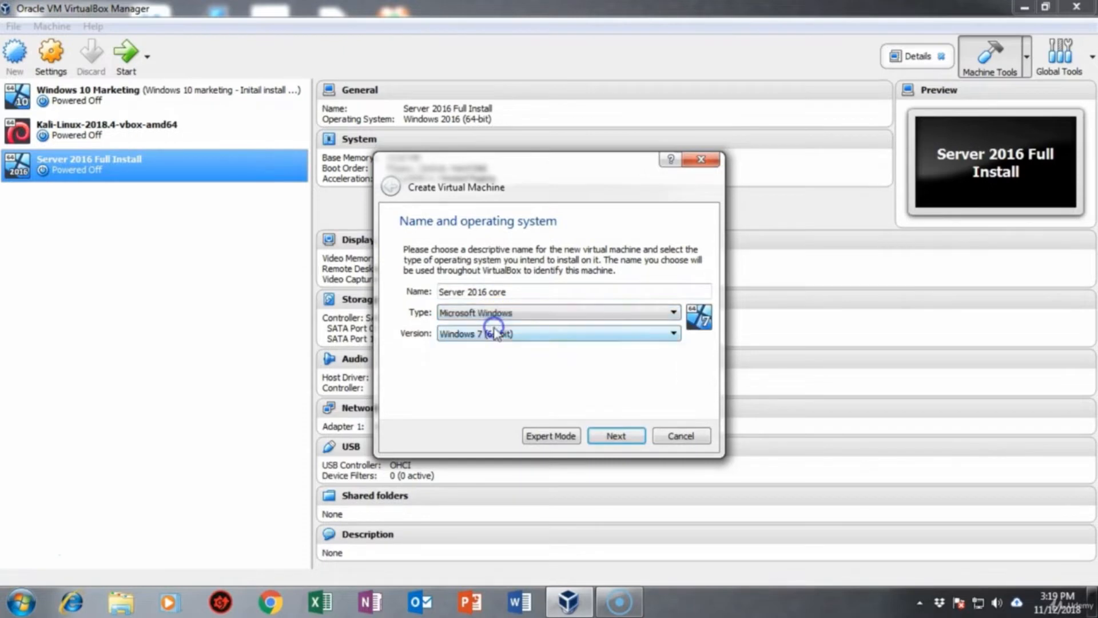
{"action": "left_click", "coordinate": [673, 334]}
{"action": "scroll", "coordinate": [589, 391], "scroll_direction": "down", "scroll_amount": 1}
{"action": "scroll", "coordinate": [589, 391], "scroll_direction": "down", "scroll_amount": 3}
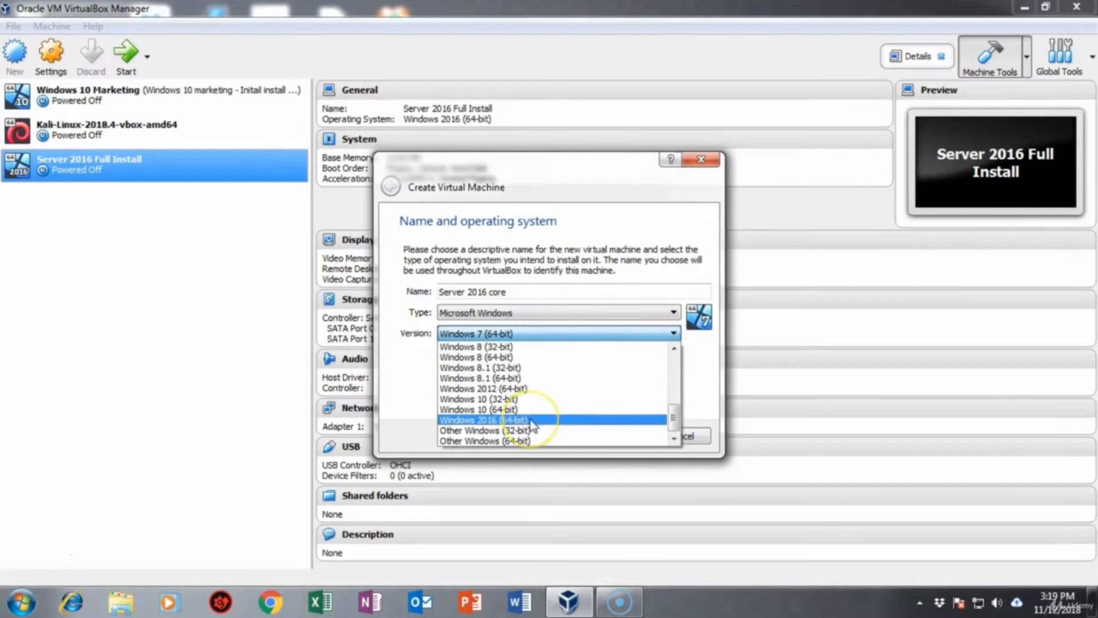
{"action": "left_click", "coordinate": [530, 421]}
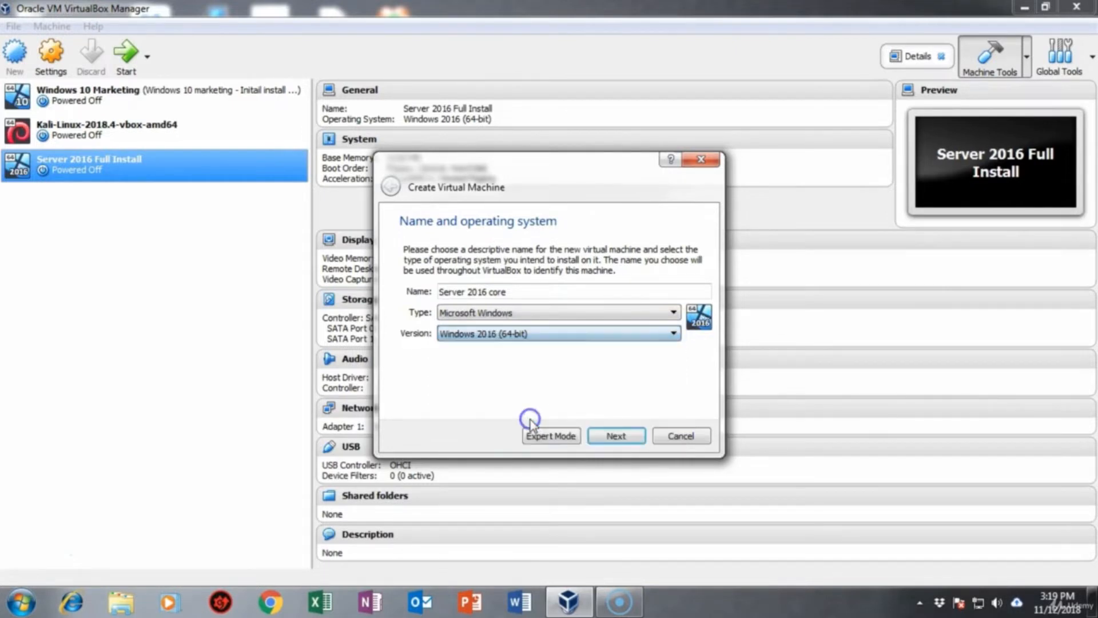
{"action": "left_click", "coordinate": [612, 437]}
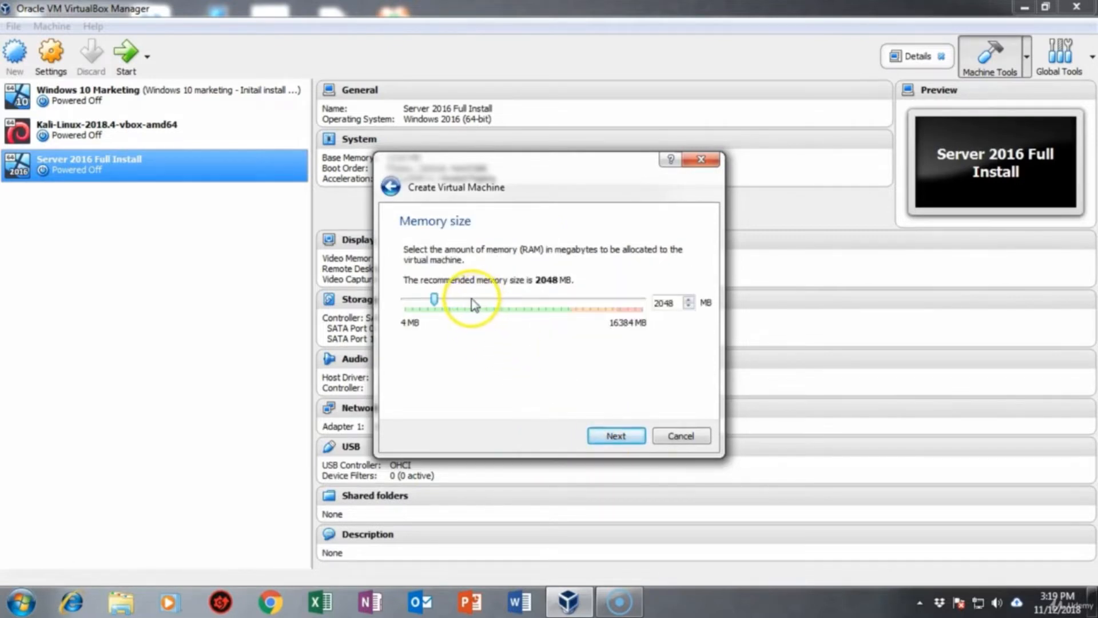
- Allocate about 3110 MB of memory to the new virtual machine
{"action": "left_click", "coordinate": [469, 300]}
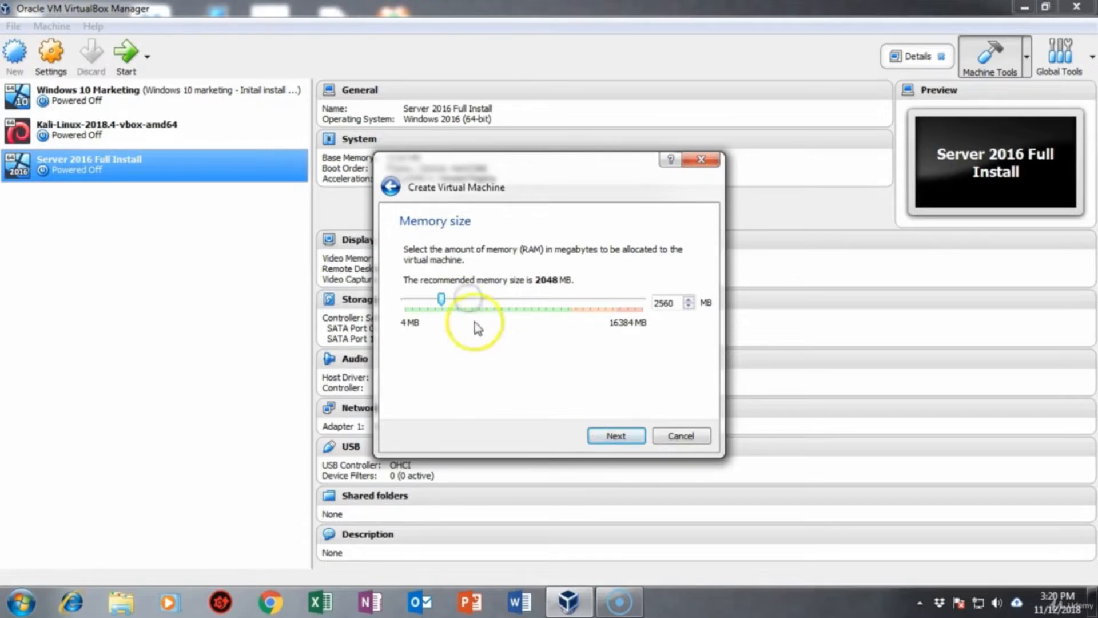
{"action": "left_click_drag", "start_coordinate": [442, 299], "coordinate": [452, 302]}
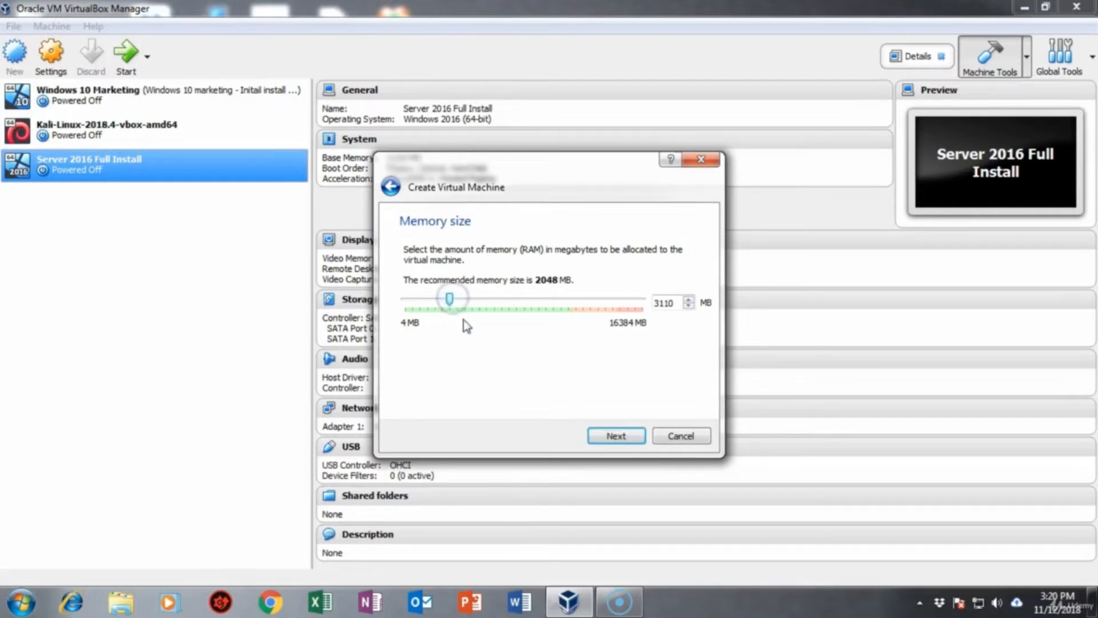
{"action": "left_click", "coordinate": [608, 437]}
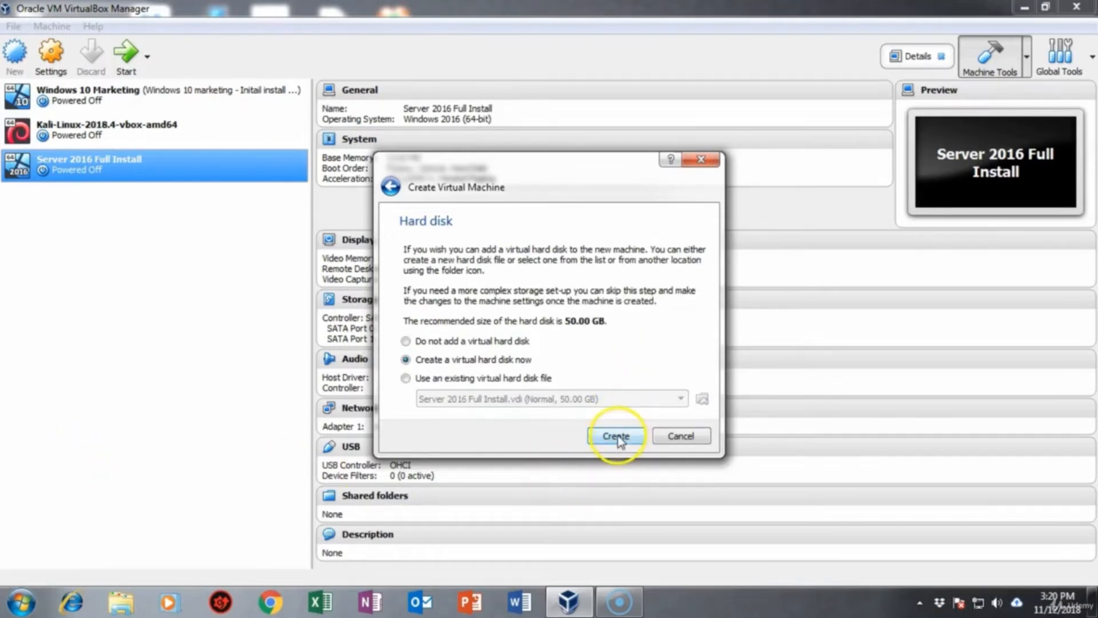
- Create the machine with a new dynamically allocated 50.00 GB VDI hard disk named Server 2016 core
{"action": "left_click", "coordinate": [617, 436]}
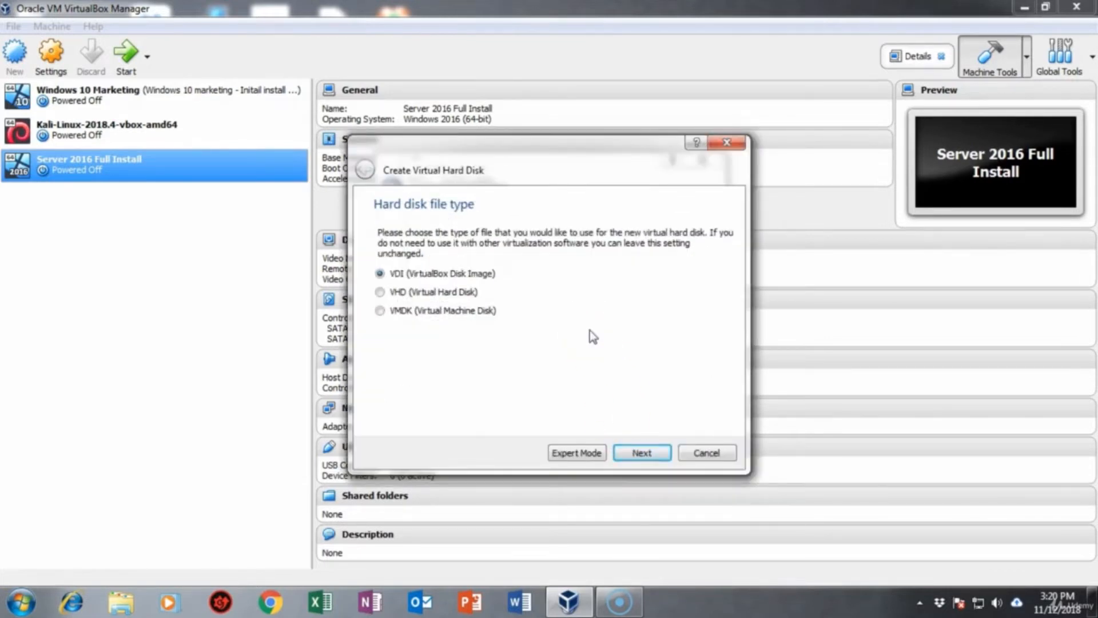
{"action": "left_click", "coordinate": [642, 453]}
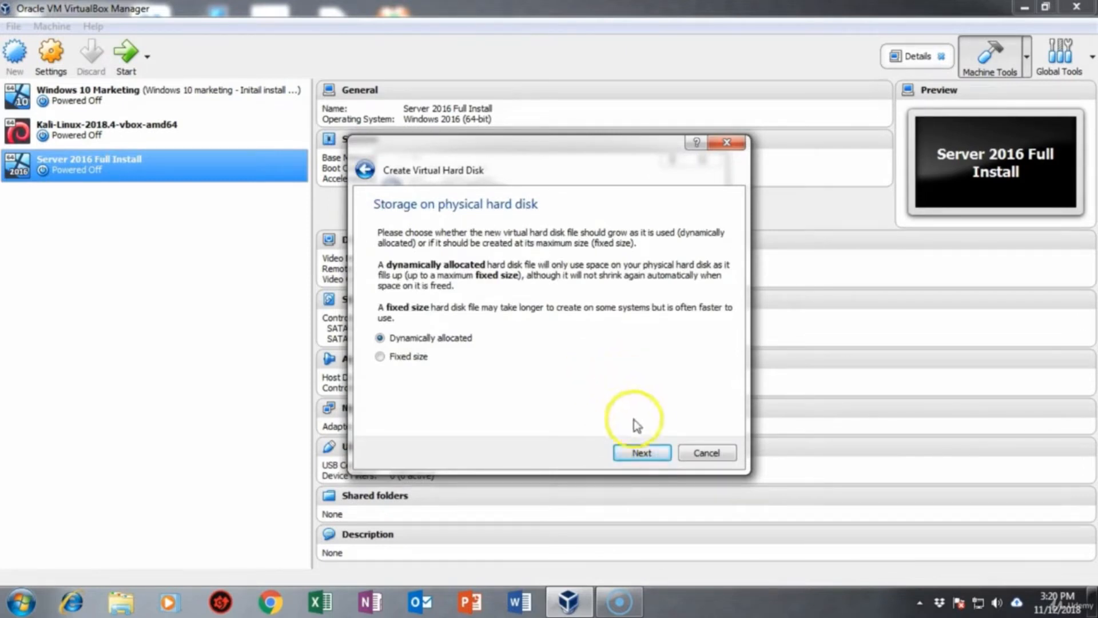
{"action": "left_click", "coordinate": [636, 454]}
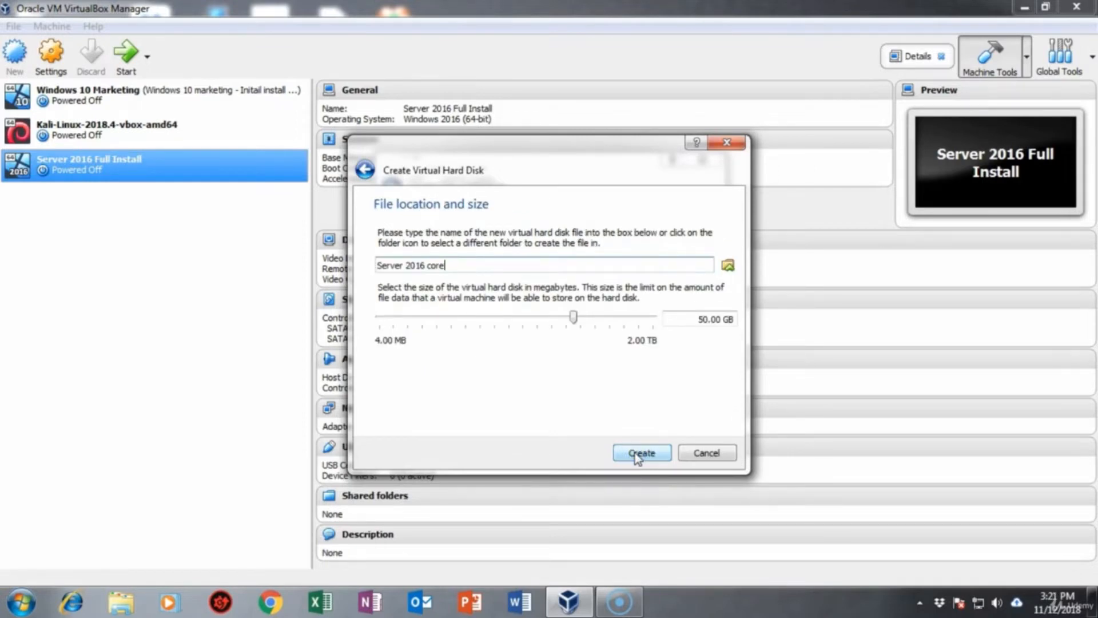
{"action": "left_click", "coordinate": [632, 459]}
{"action": "left_click", "coordinate": [642, 457]}
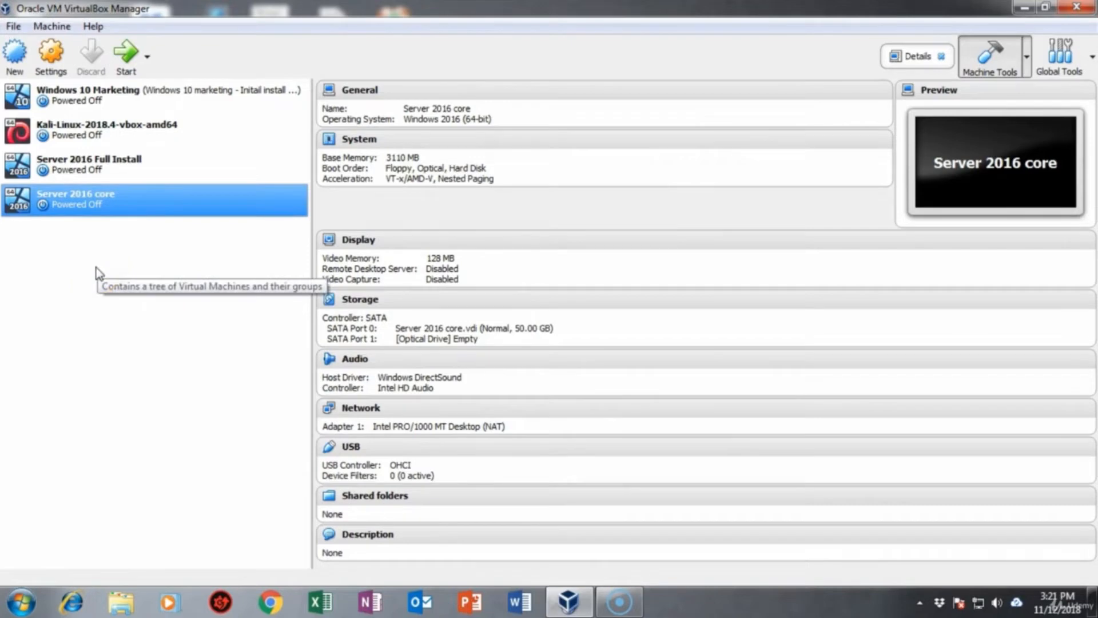
- Start the Server 2016 core machine with en_windows_server_2016_x64_dvd_9327751.iso from Backup (F:) as its start-up disk
{"action": "double_click", "coordinate": [85, 206]}
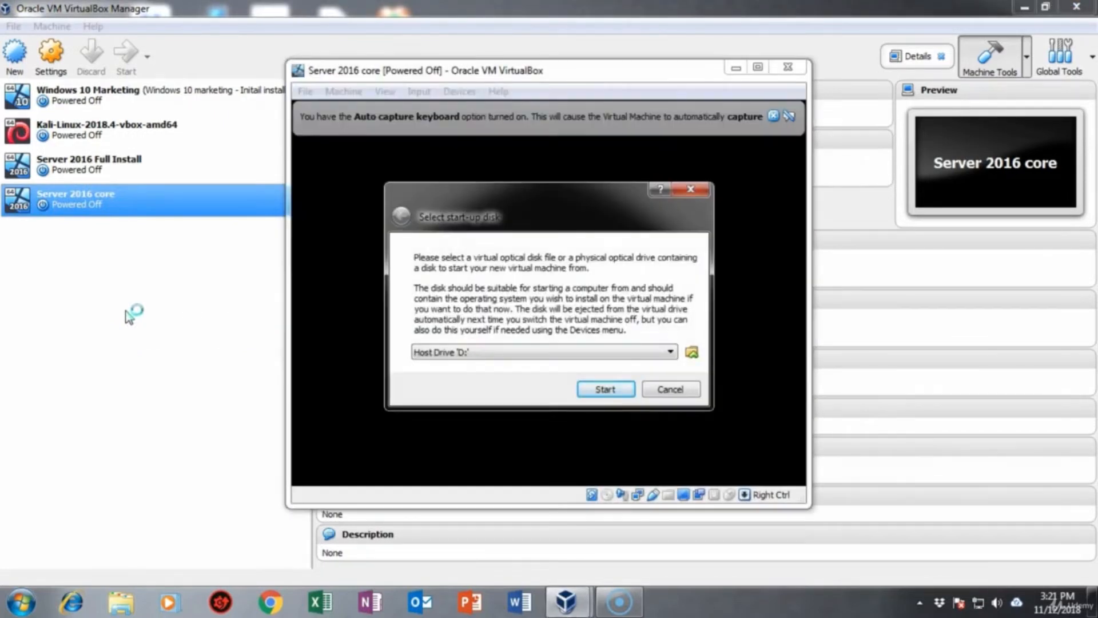
{"action": "left_click", "coordinate": [692, 353]}
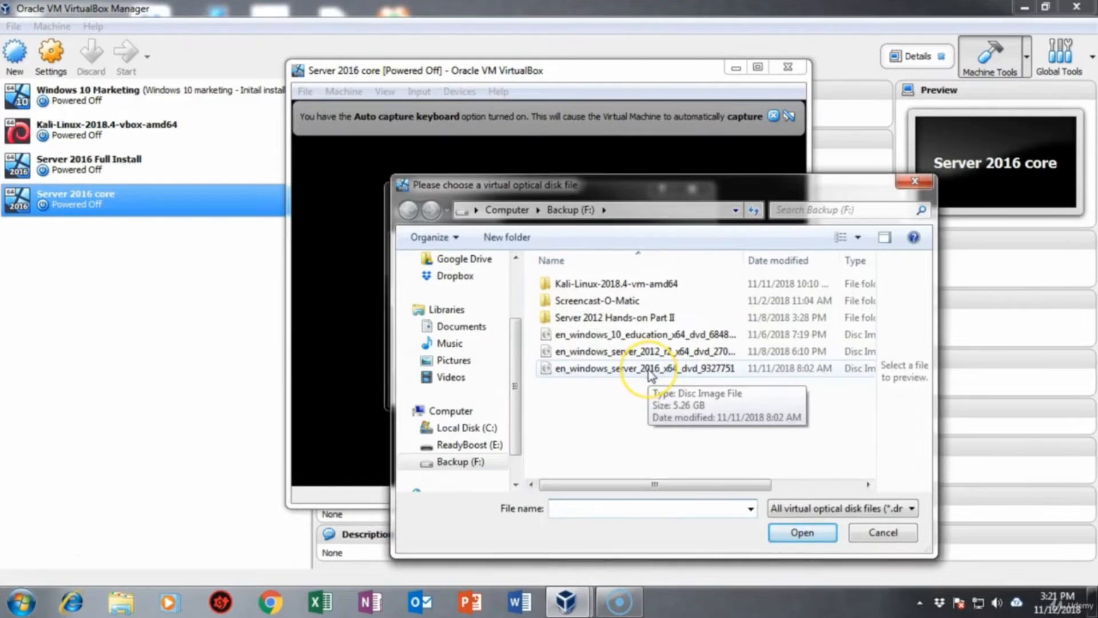
{"action": "double_click", "coordinate": [650, 369]}
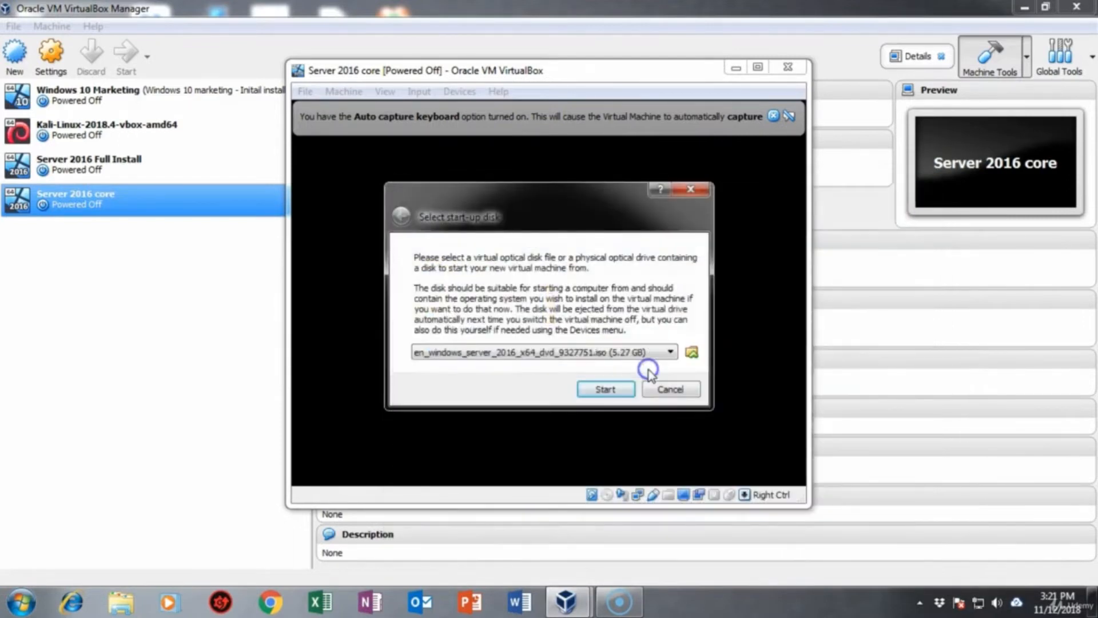
{"action": "left_click", "coordinate": [602, 392]}
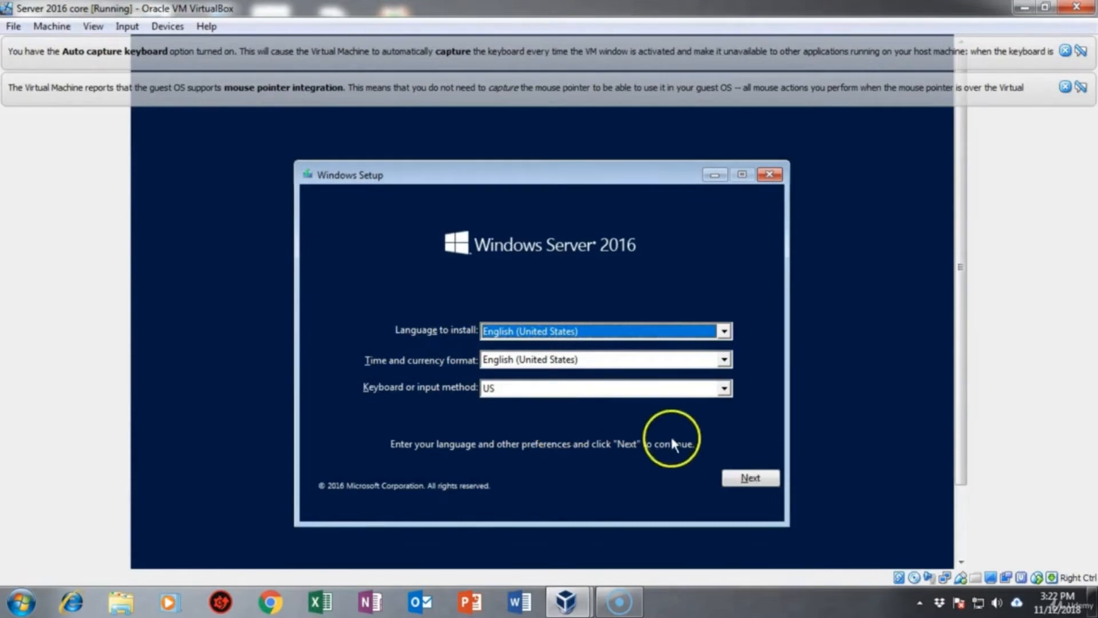
- Begin Windows Setup in English (United States) without a product key, choosing the Windows Server 2016 Standard edition
{"action": "left_click", "coordinate": [758, 479]}
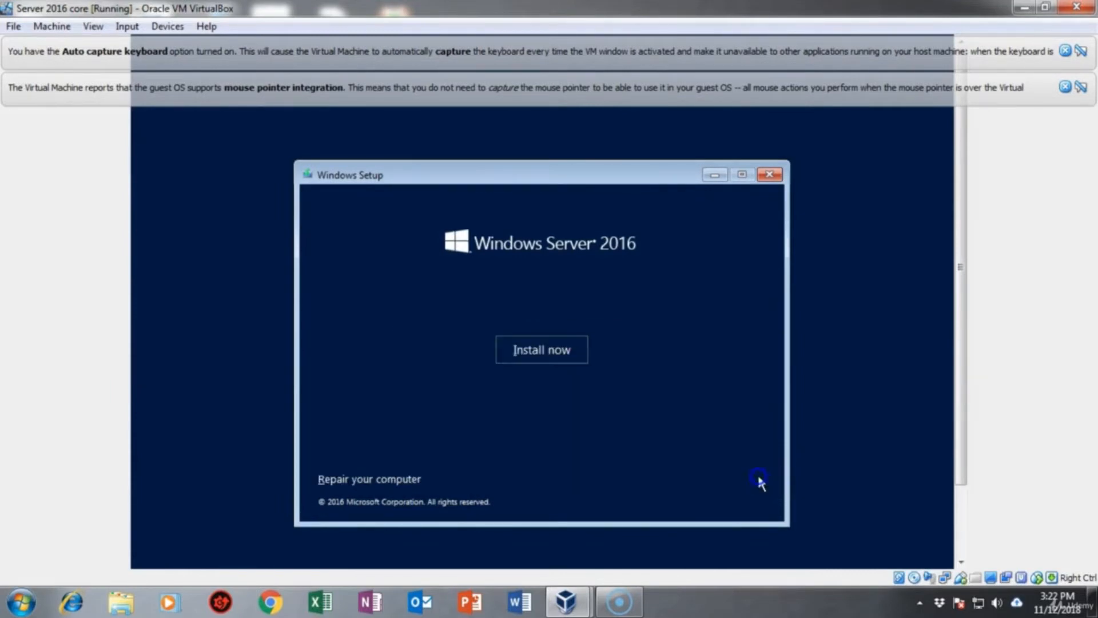
{"action": "left_click", "coordinate": [535, 352]}
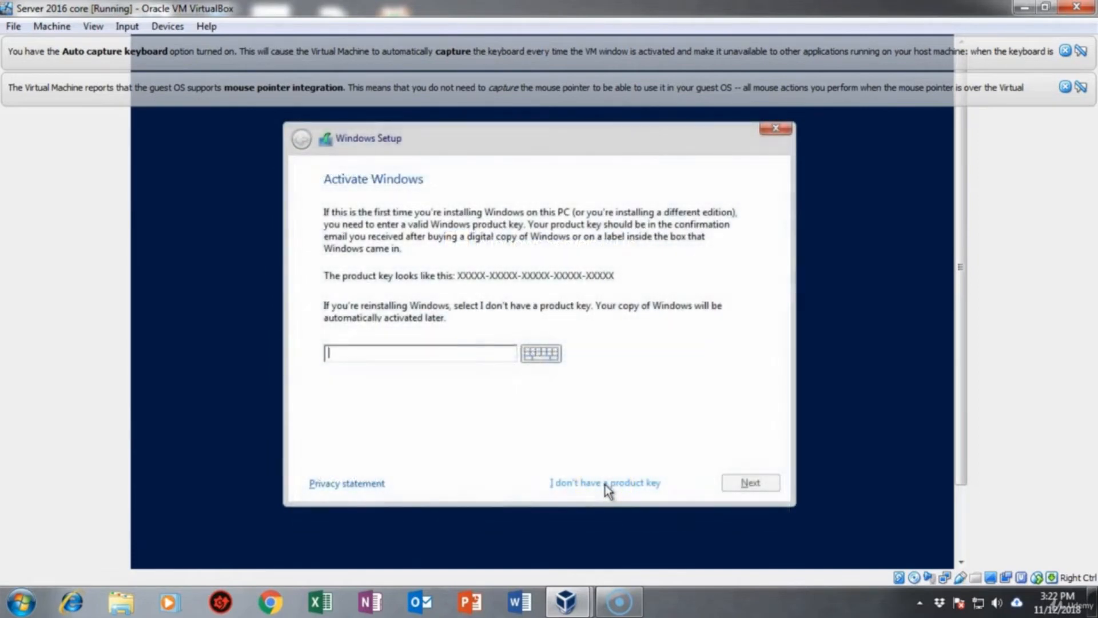
{"action": "left_click", "coordinate": [605, 484]}
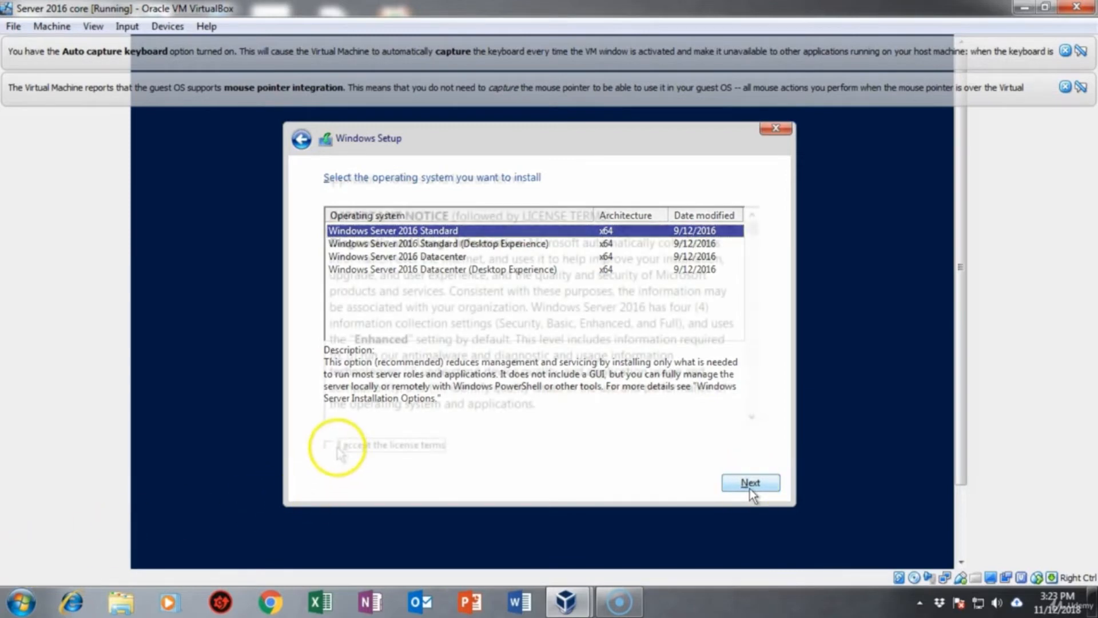
- Accept the license terms and start a custom Windows-only installation on the unallocated space of Drive 0
{"action": "left_click", "coordinate": [328, 445]}
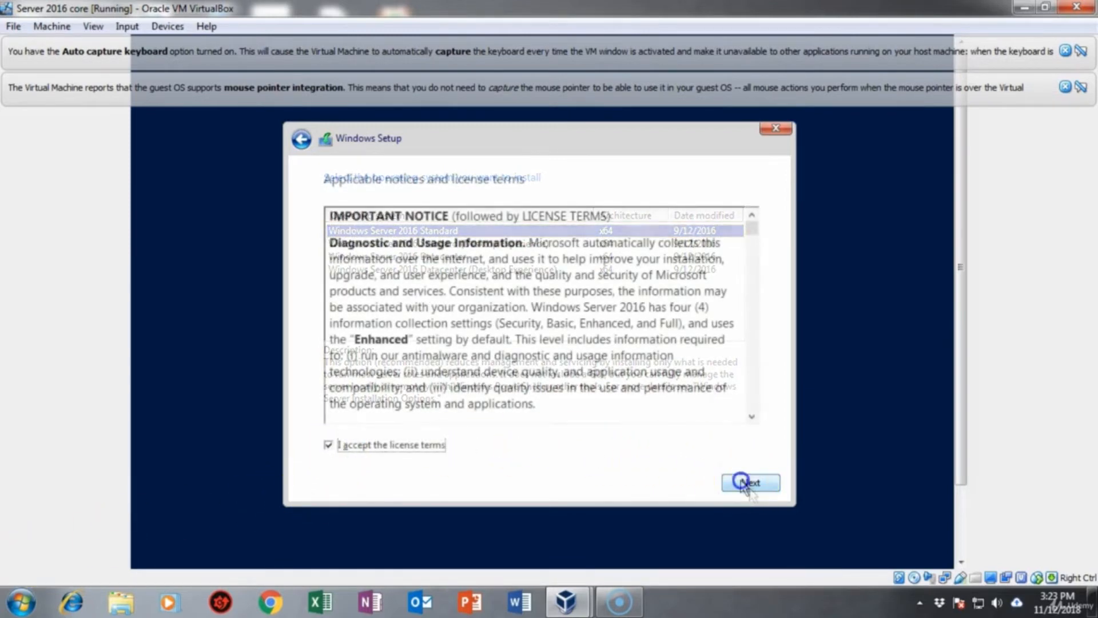
{"action": "left_click", "coordinate": [748, 483]}
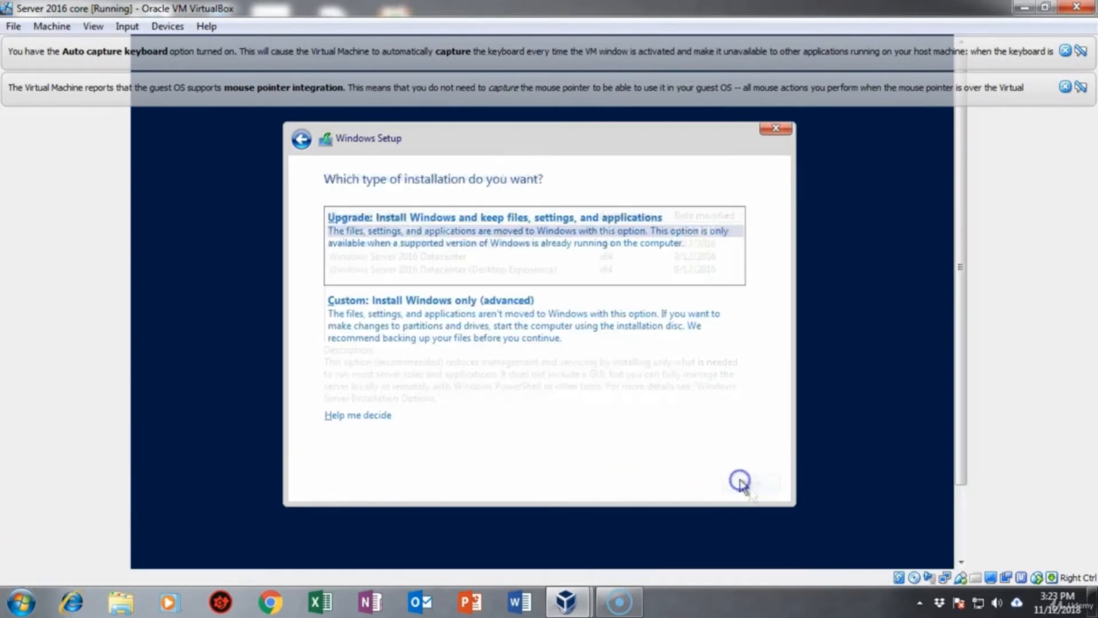
{"action": "left_click", "coordinate": [429, 323]}
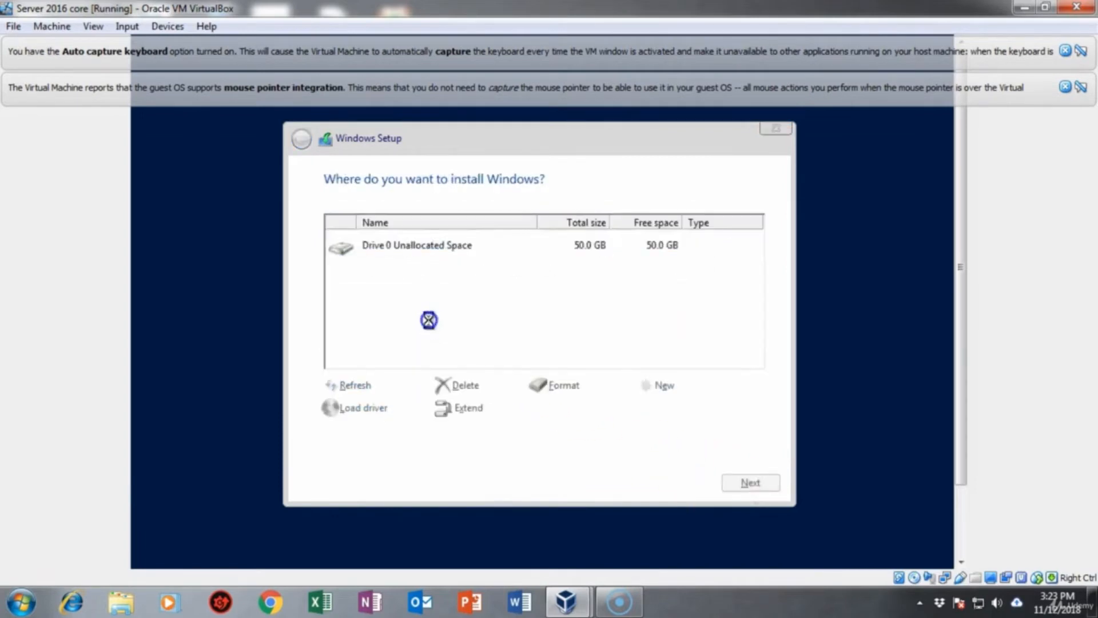
{"action": "left_click", "coordinate": [748, 483]}
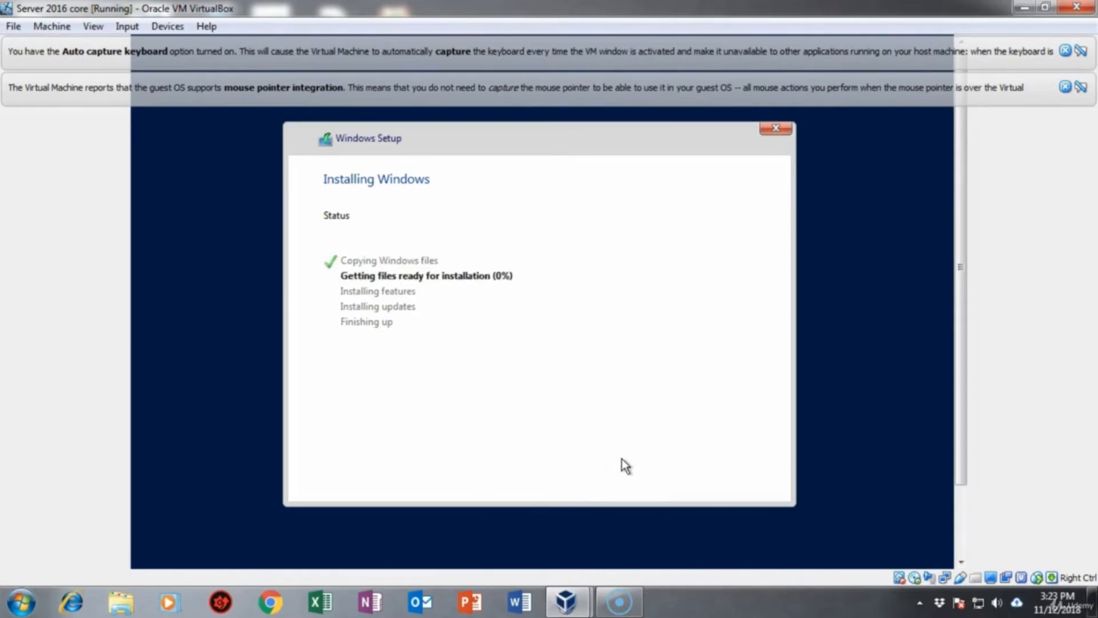
- Restart the virtual machine to continue the Windows Server installation
{"action": "left_click", "coordinate": [46, 450]}
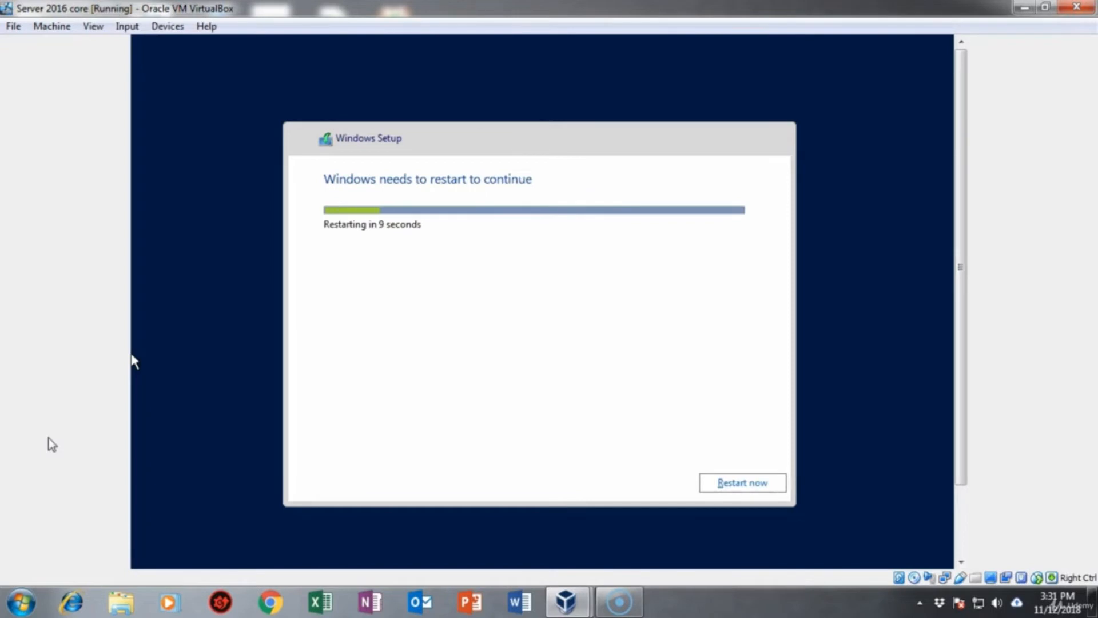
{"action": "left_click", "coordinate": [742, 484]}
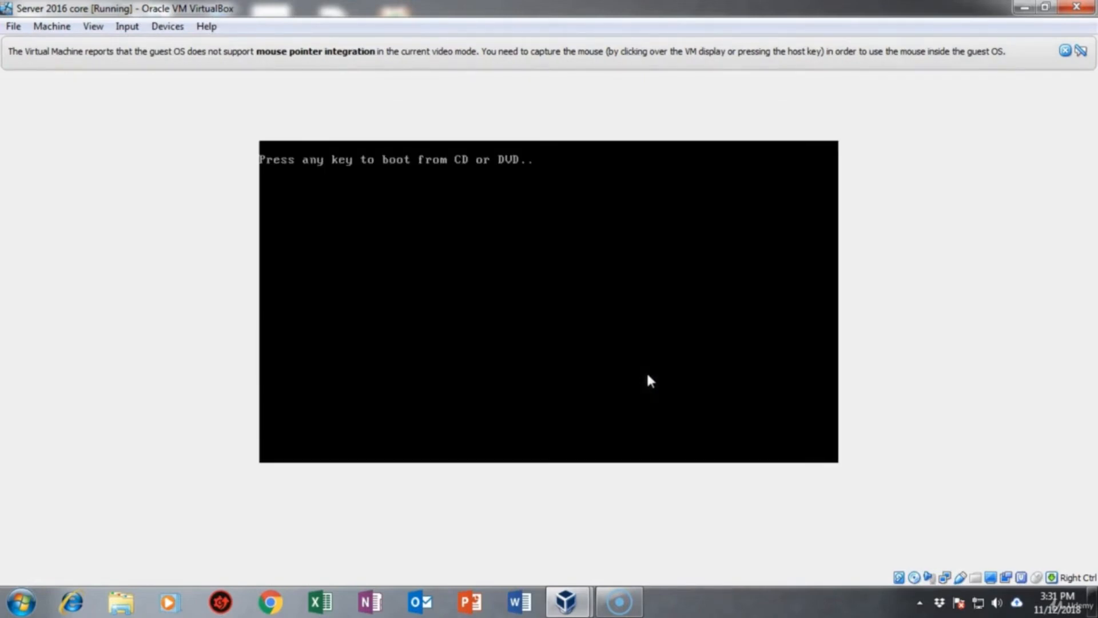
{"action": "left_click", "coordinate": [631, 344]}
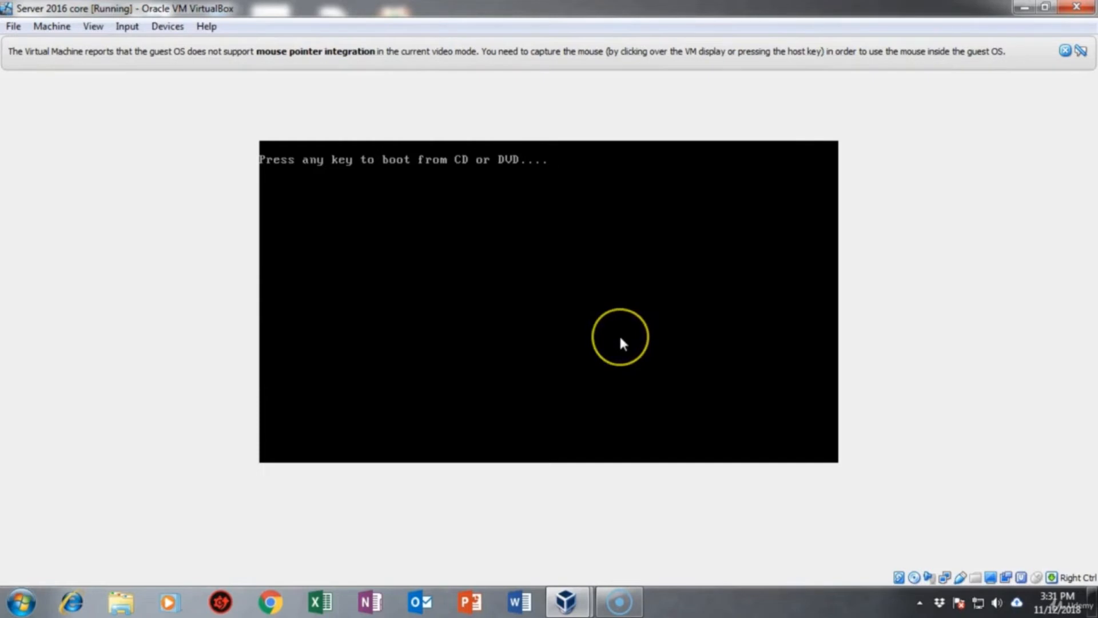
{"action": "key", "text": "Return"}
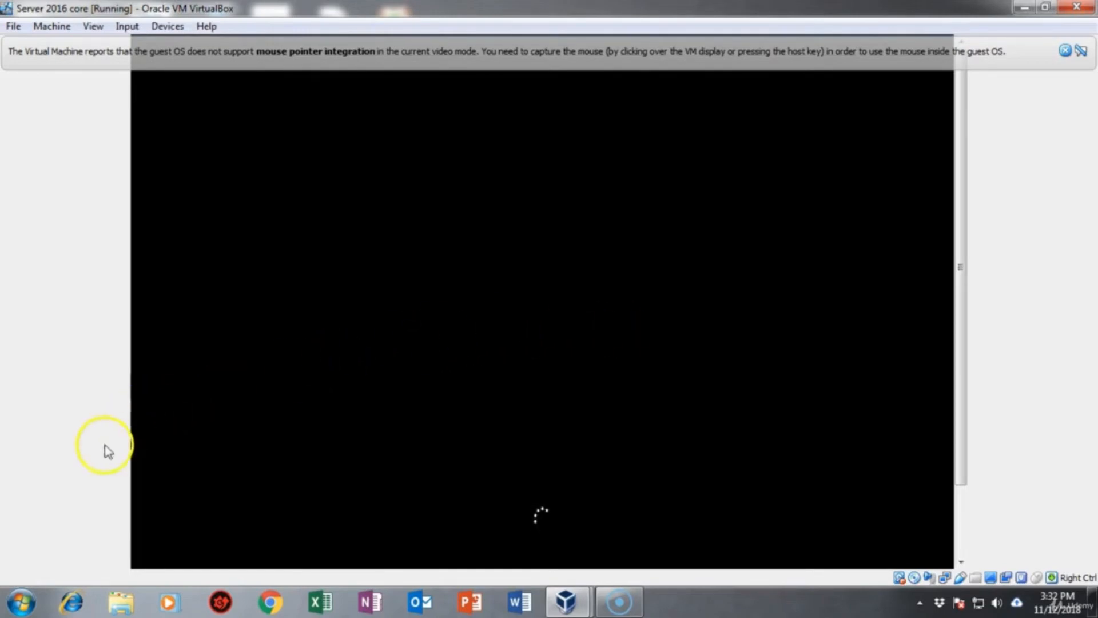
{"action": "left_click", "coordinate": [33, 558]}
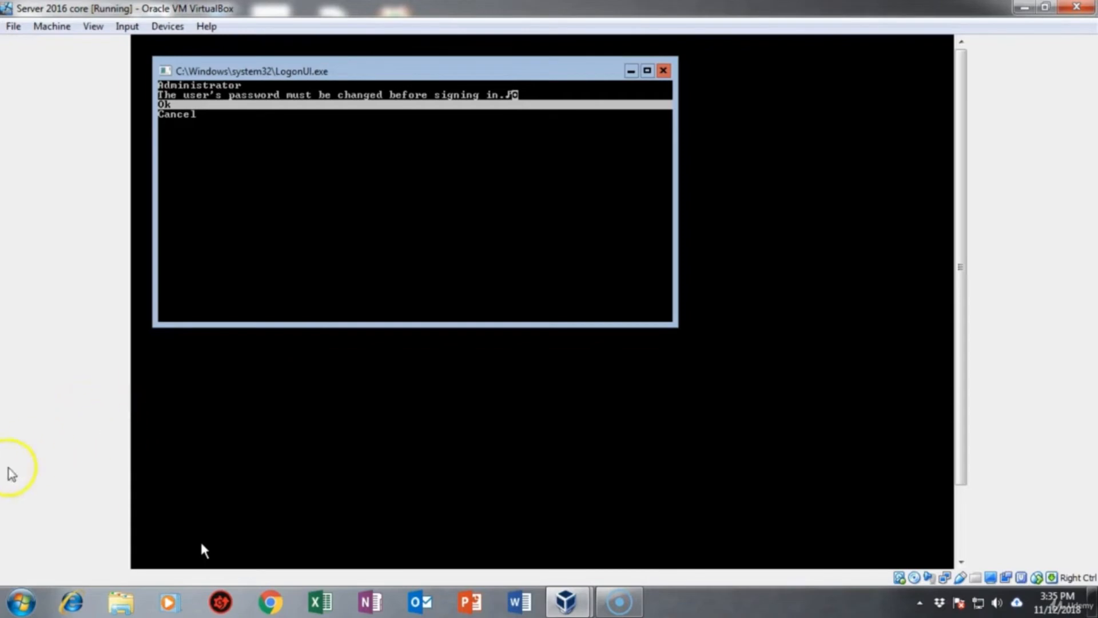
- Set and confirm a new Administrator account password, and continue signing in to the server
{"action": "key", "text": "Return"}
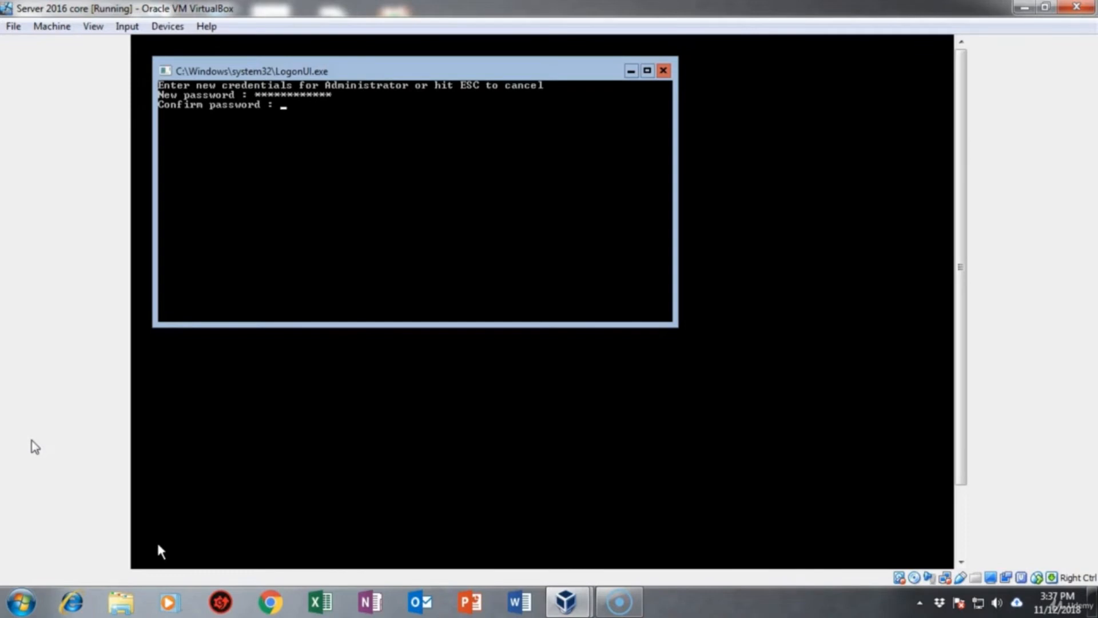
{"action": "type", "text": "************"}
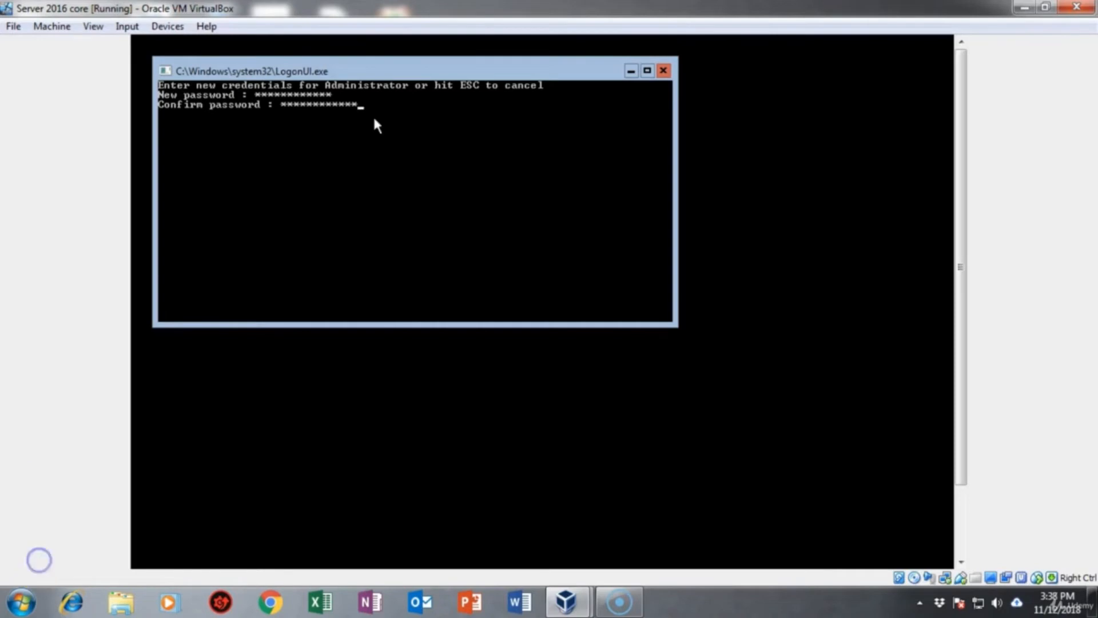
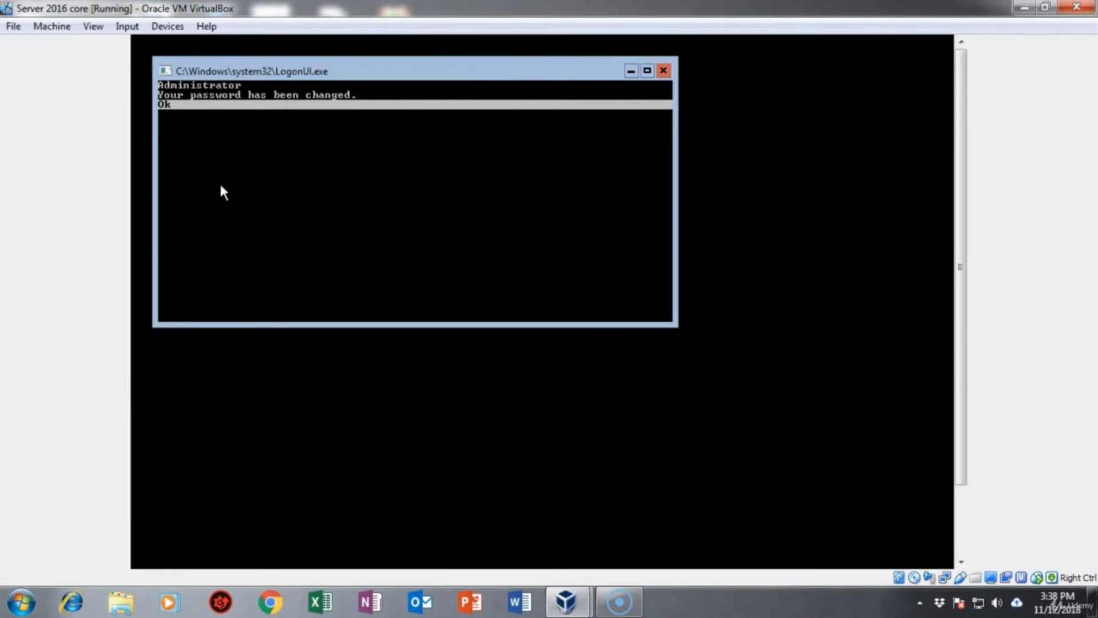
{"action": "key", "text": "Return"}
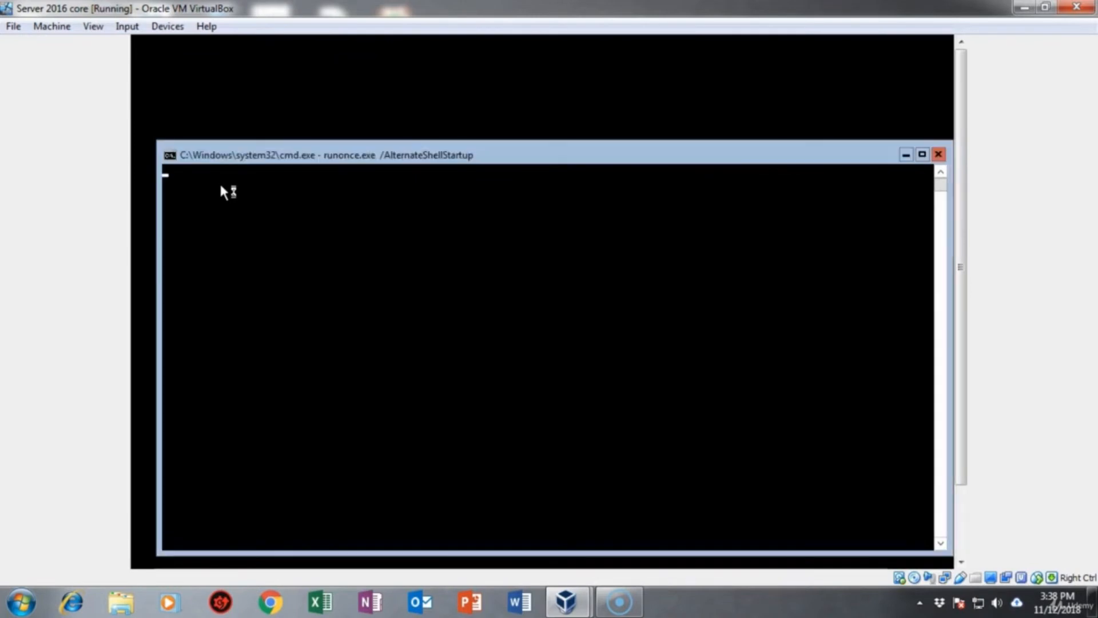
- Use sconfig to rename the computer as ServerCore, and restart the server to apply the change
{"action": "left_click", "coordinate": [202, 246]}
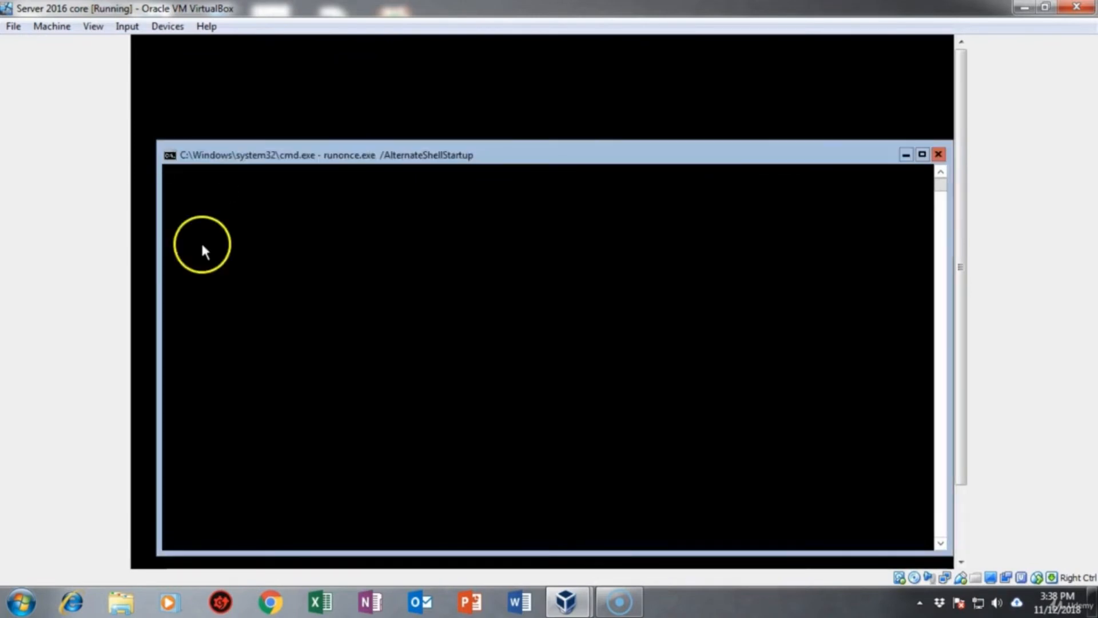
{"action": "left_click_drag", "start_coordinate": [504, 158], "coordinate": [501, 153]}
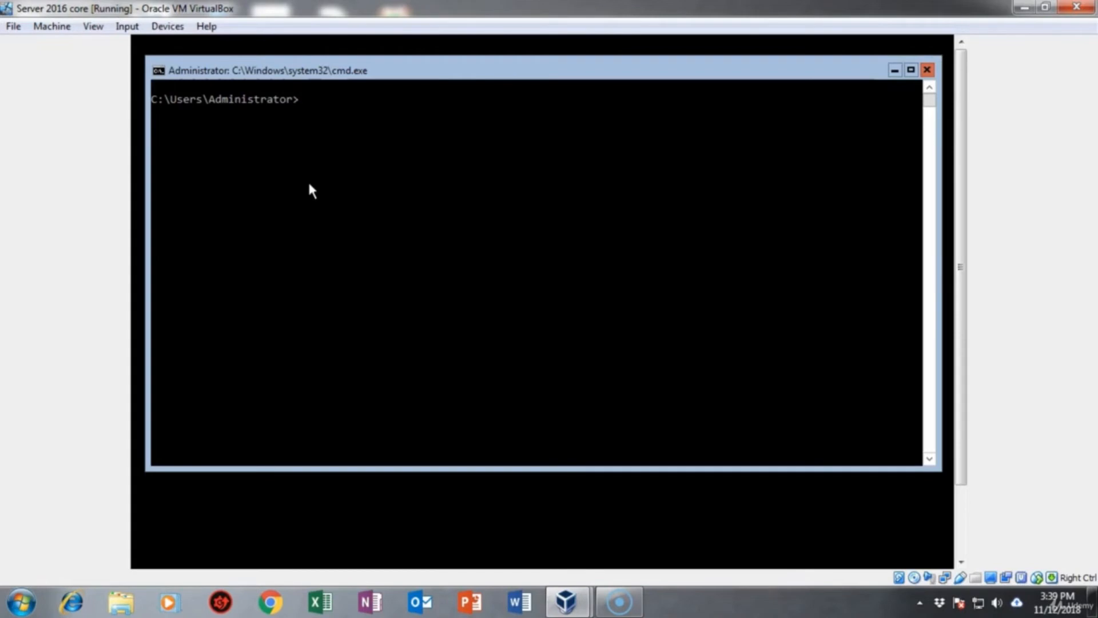
{"action": "left_click", "coordinate": [309, 184]}
{"action": "type", "text": "sconfig"}
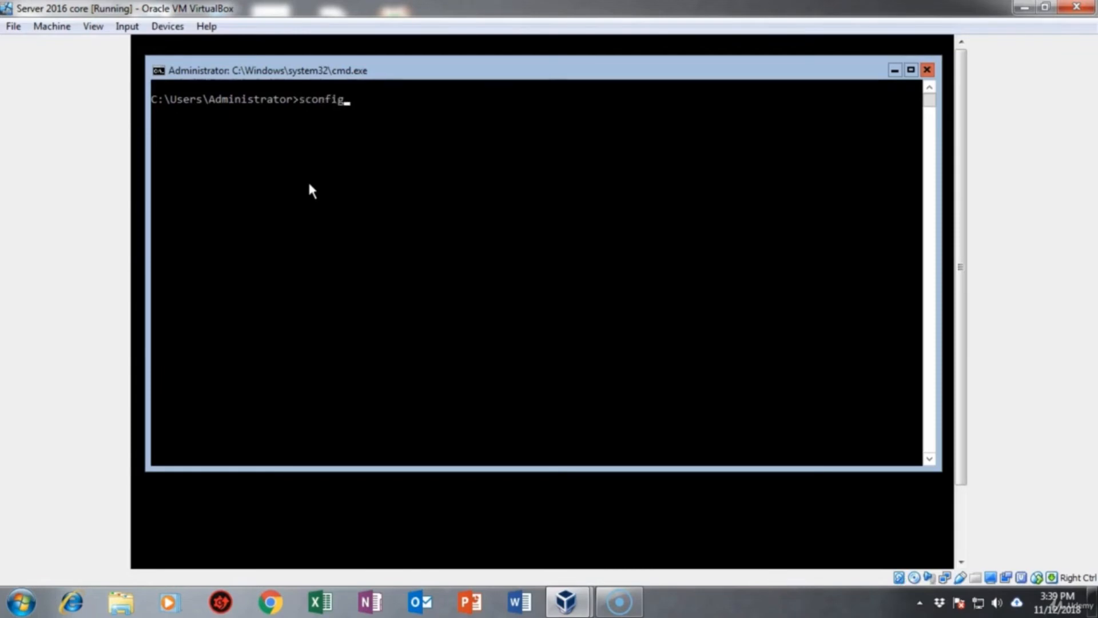
{"action": "key", "text": "Return"}
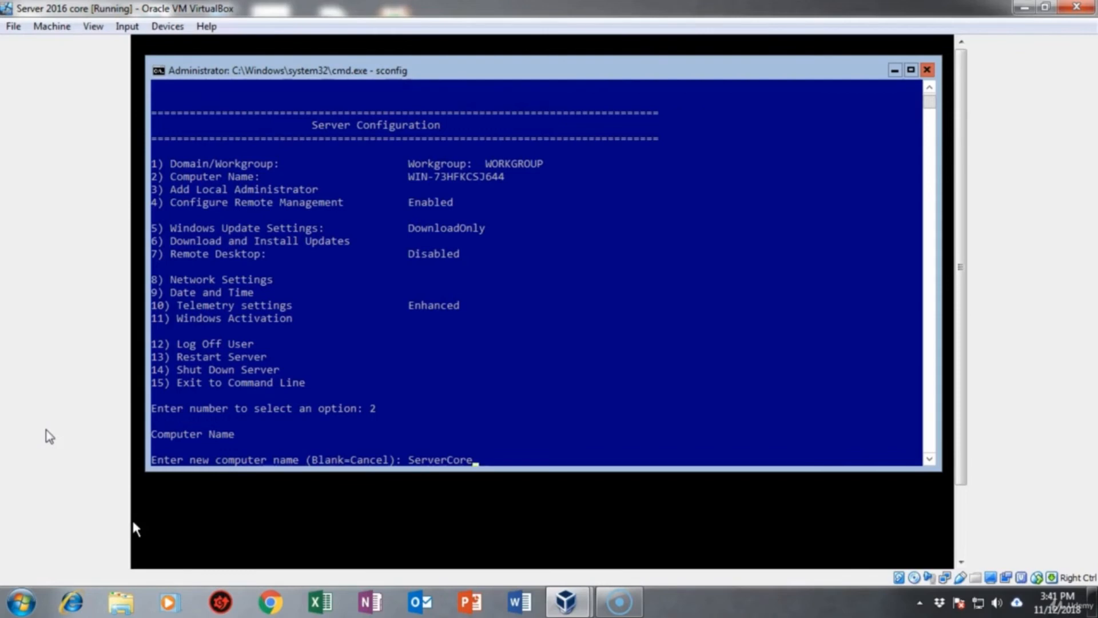
{"action": "key", "text": "Return"}
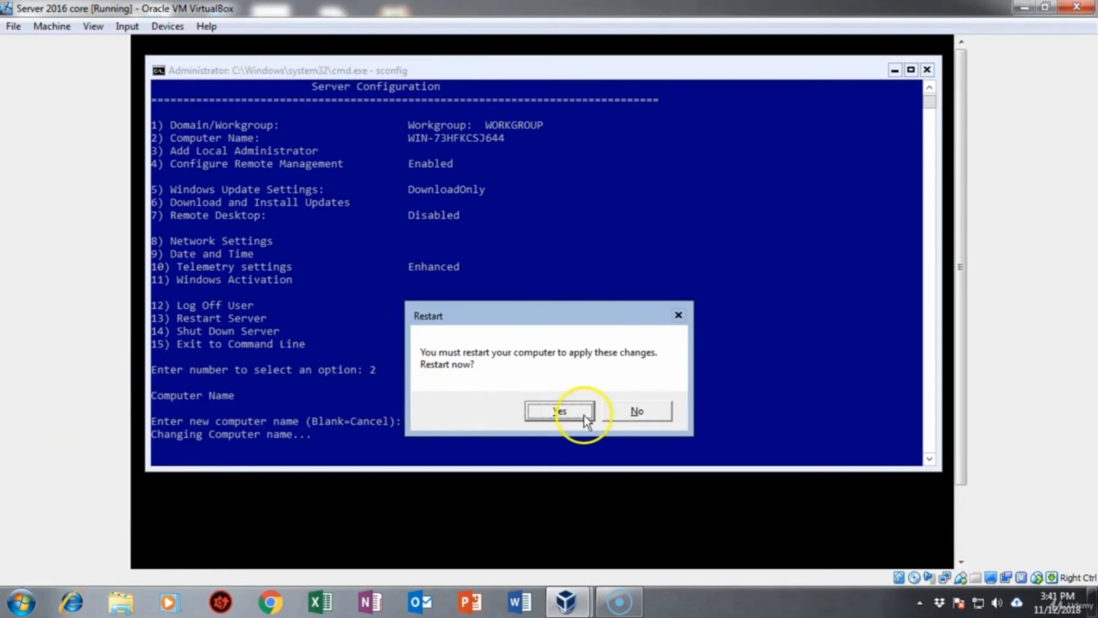
{"action": "left_click", "coordinate": [549, 412]}
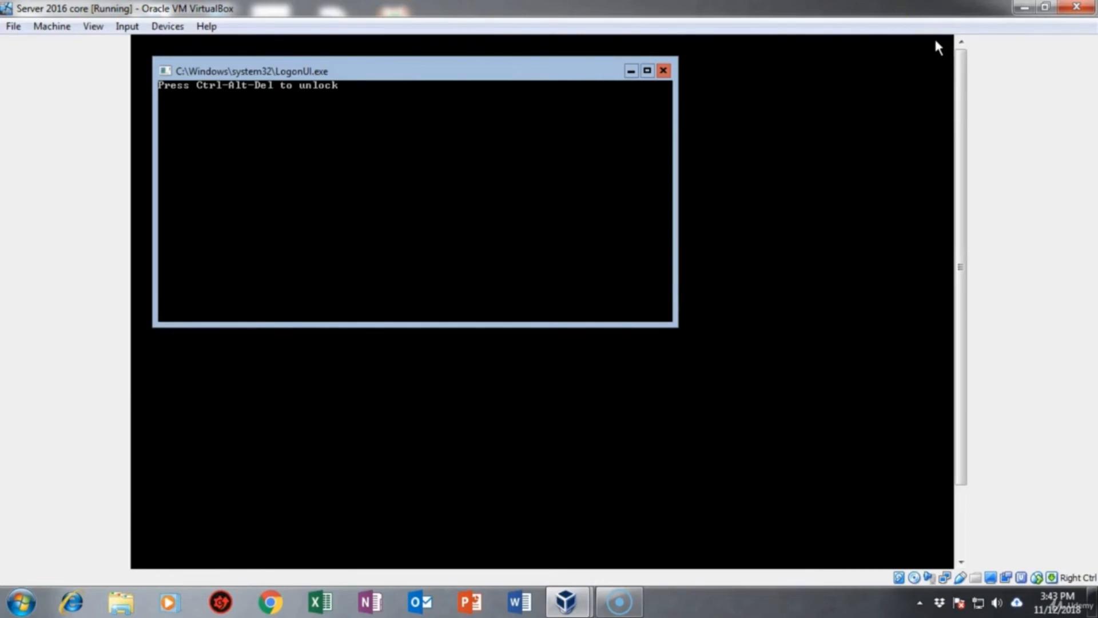
- Send the Ctrl-Alt-Del sequence to the virtual machine to unlock it and sign back in as Administrator
{"action": "left_click", "coordinate": [127, 27]}
{"action": "mouse_move", "coordinate": [162, 50]}
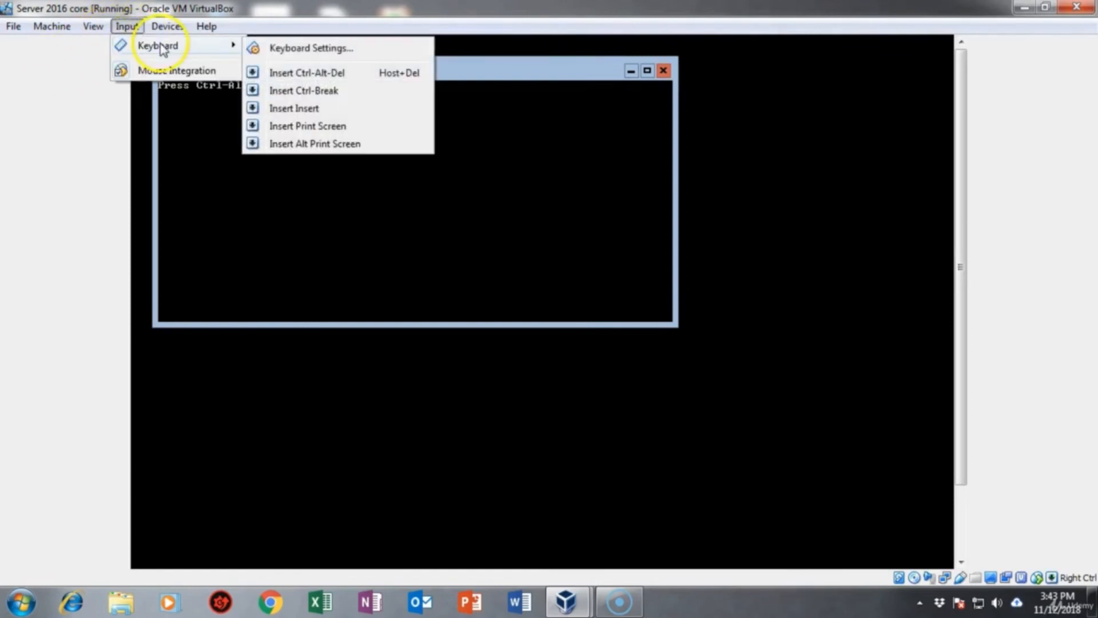
{"action": "left_click", "coordinate": [307, 74]}
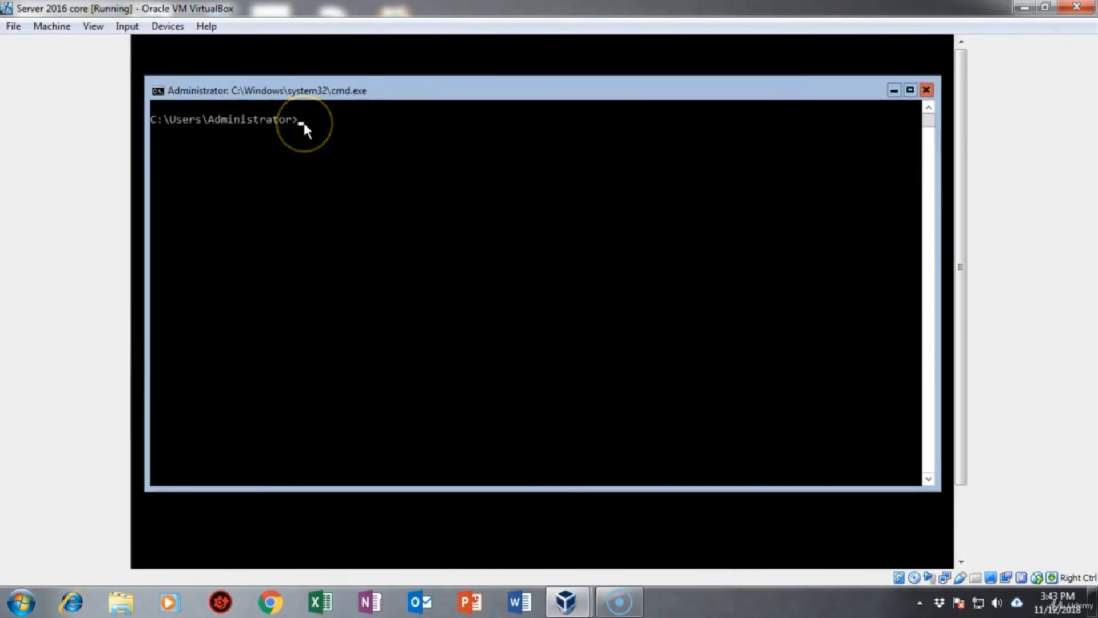
- Run sconfig again at the command prompt to review the Server Configuration options
{"action": "left_click", "coordinate": [305, 122]}
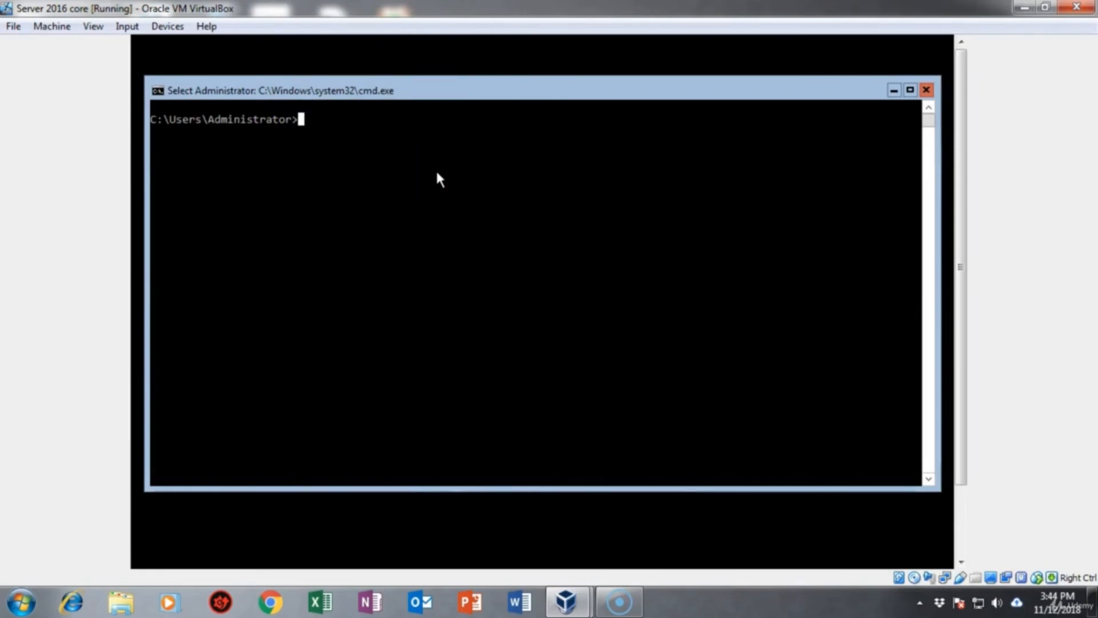
{"action": "type", "text": "sconfig"}
{"action": "key", "text": "Return"}
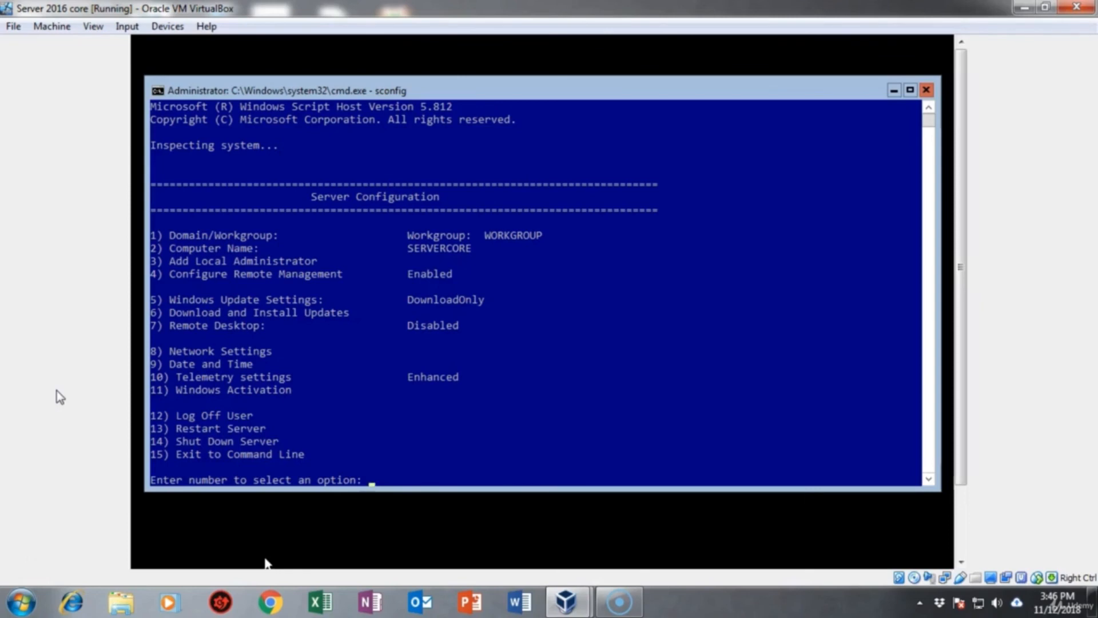
- Exit Server Configuration to the command line with option 15
{"action": "left_click", "coordinate": [917, 480]}
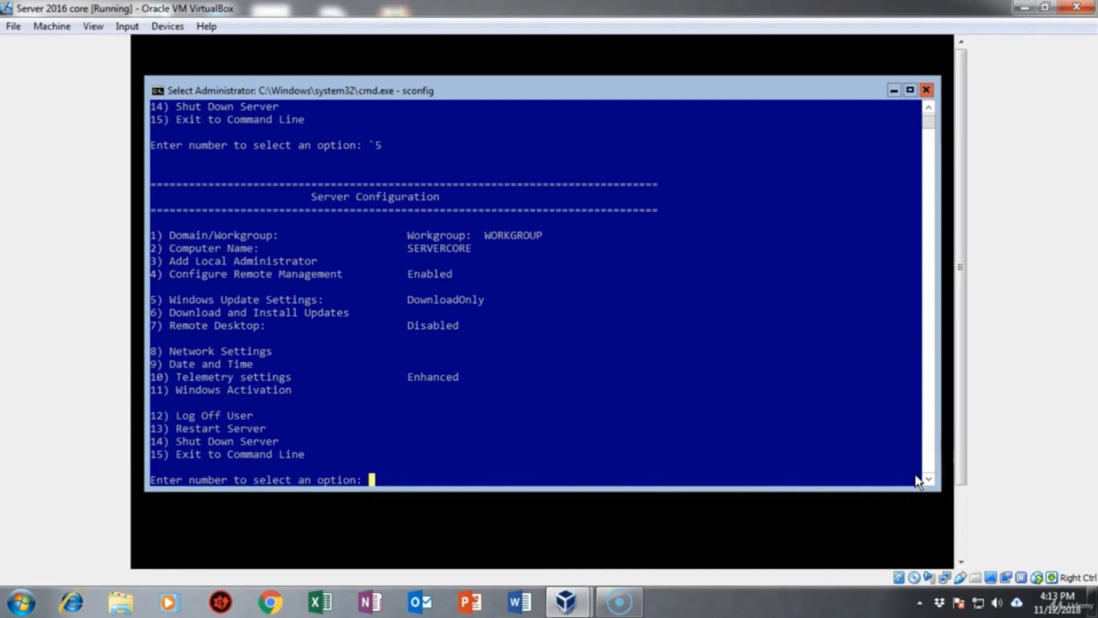
{"action": "key", "text": "Escape"}
{"action": "type", "text": "15"}
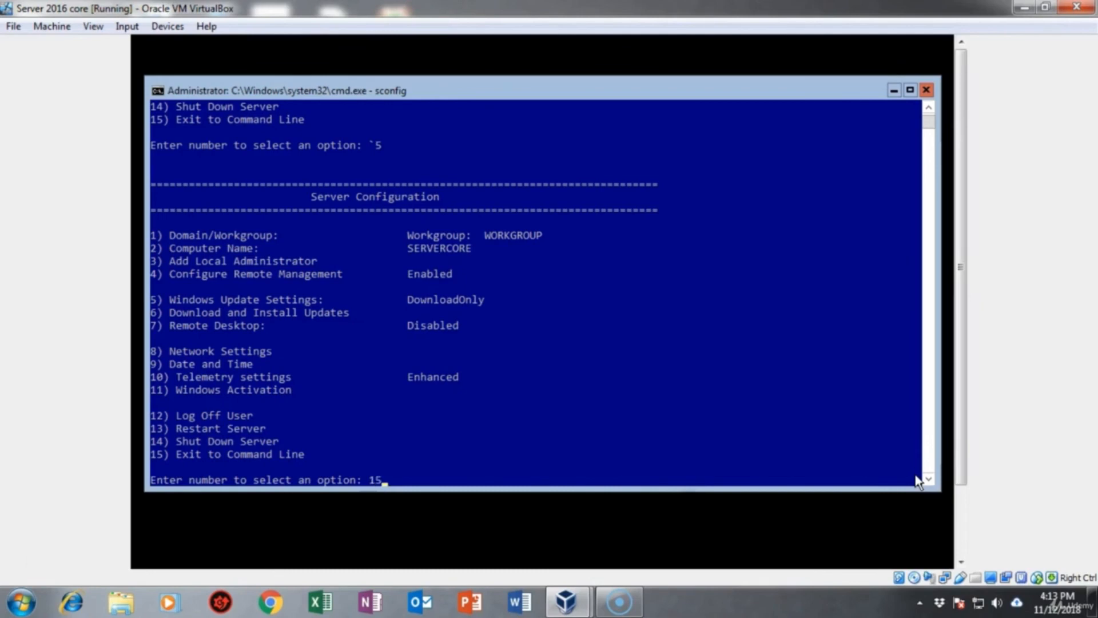
{"action": "key", "text": "Return"}
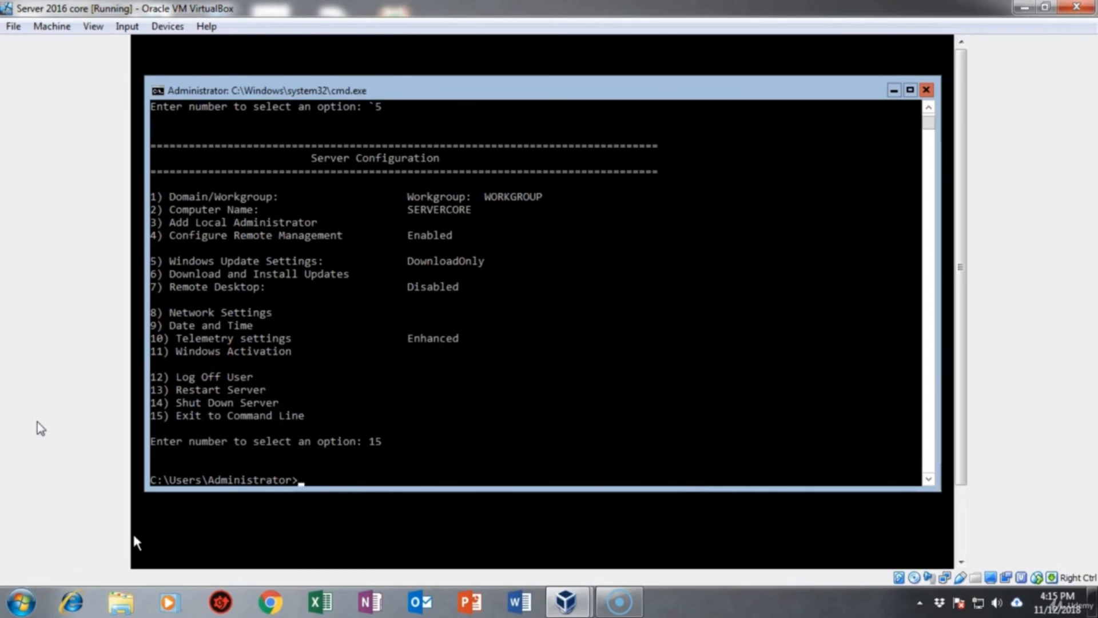
- Shut down the server with the command shutdown -s and dismiss the sign-out notice
{"action": "left_click", "coordinate": [51, 472]}
{"action": "type", "text": "shutdown -s"}
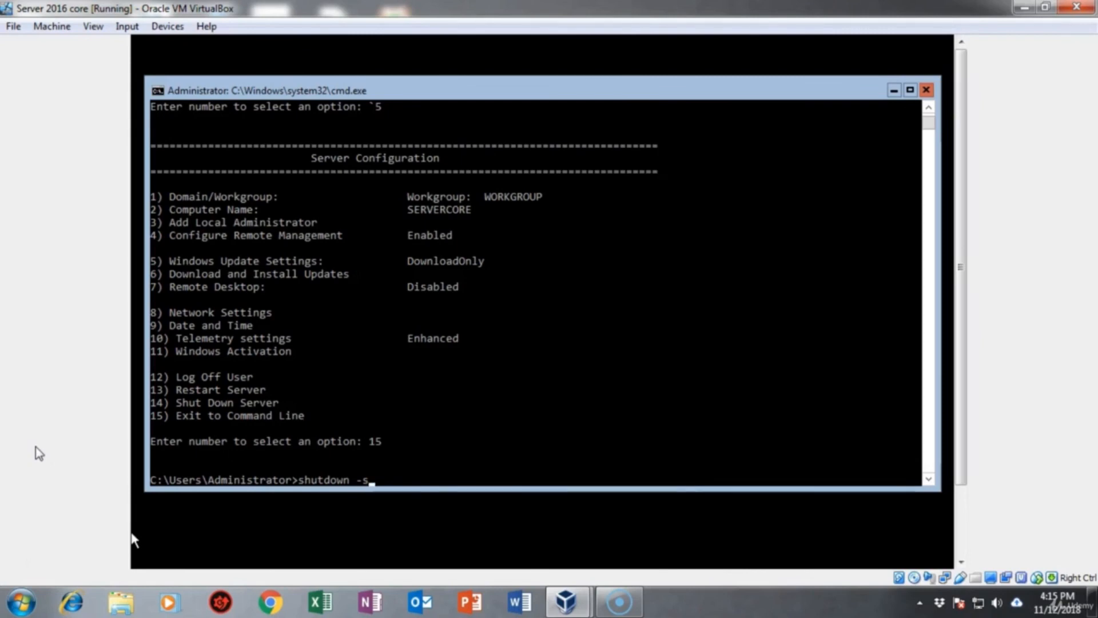
{"action": "key", "text": "Return"}
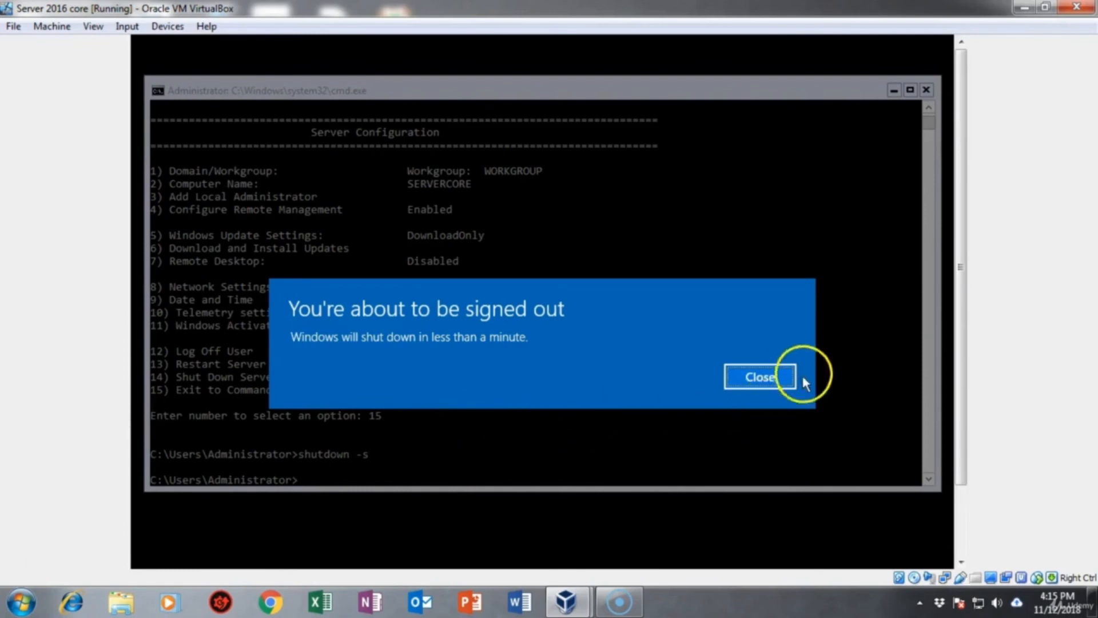
{"action": "left_click", "coordinate": [760, 378]}
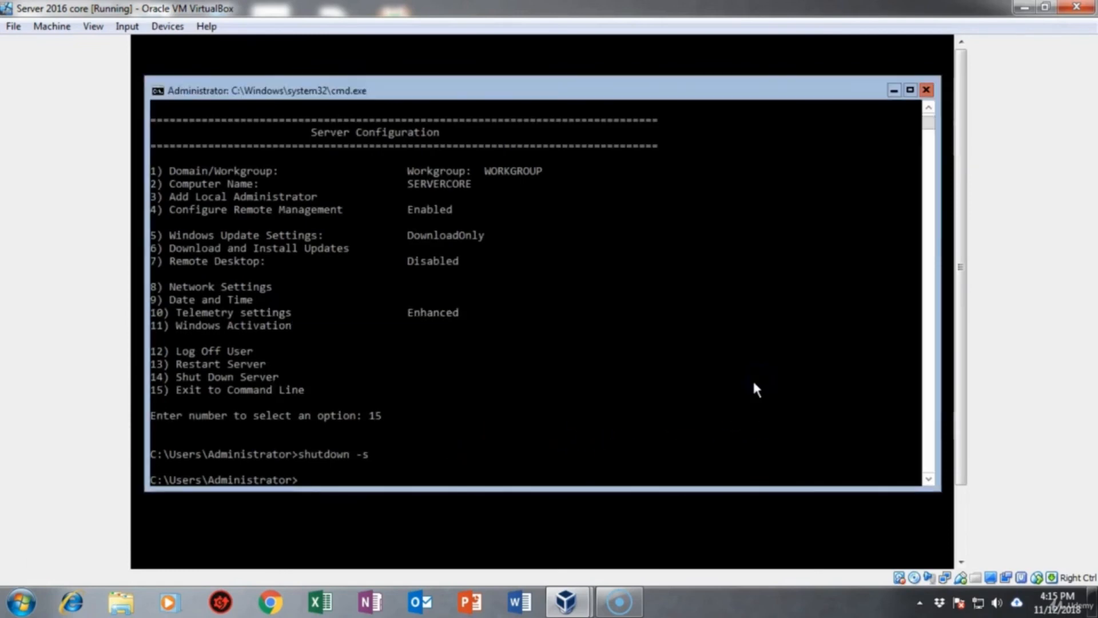